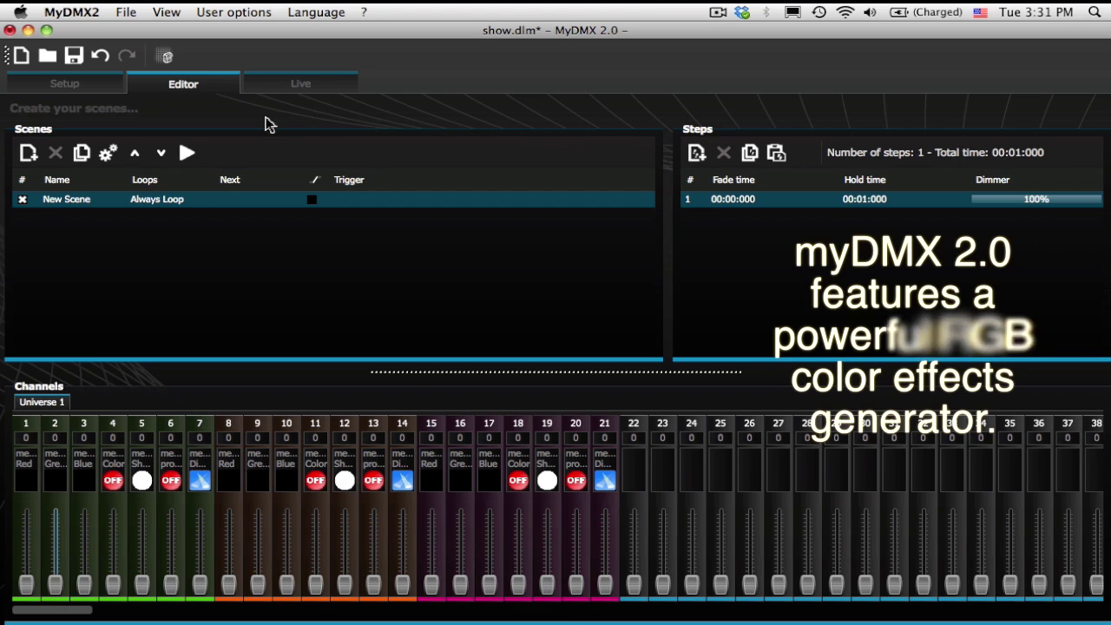
Step: Open the Scene builder window for New Scene from the Editor toolbar
{"action": "left_click", "coordinate": [165, 55]}
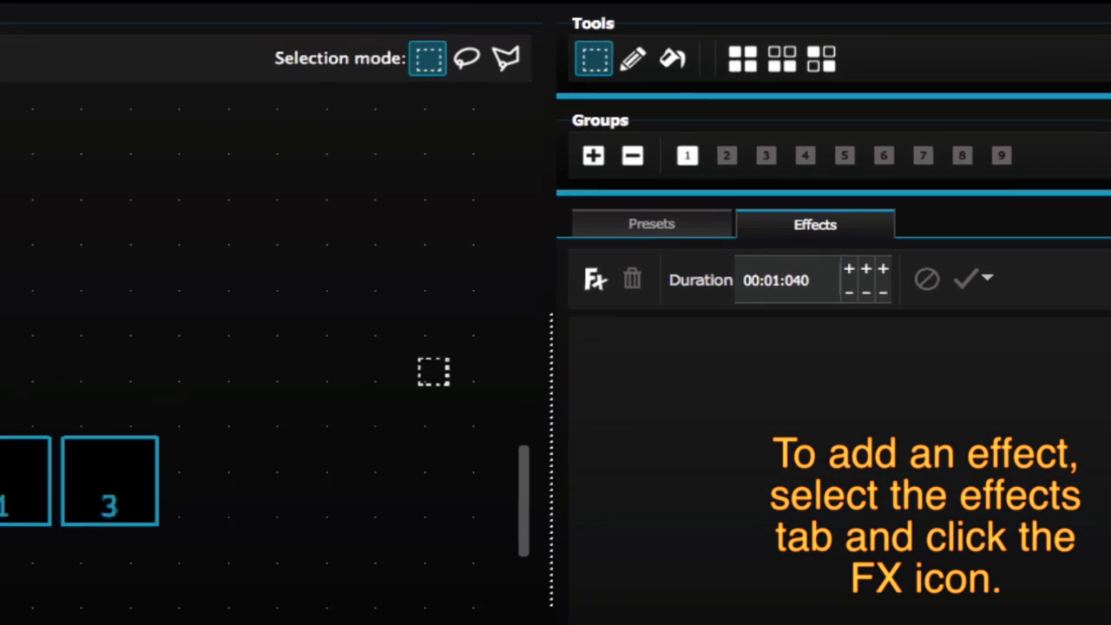
Step: Add a Color matrix Chasing effect and drag it near the three fixtures
{"action": "left_click", "coordinate": [580, 288]}
{"action": "left_click", "coordinate": [595, 318]}
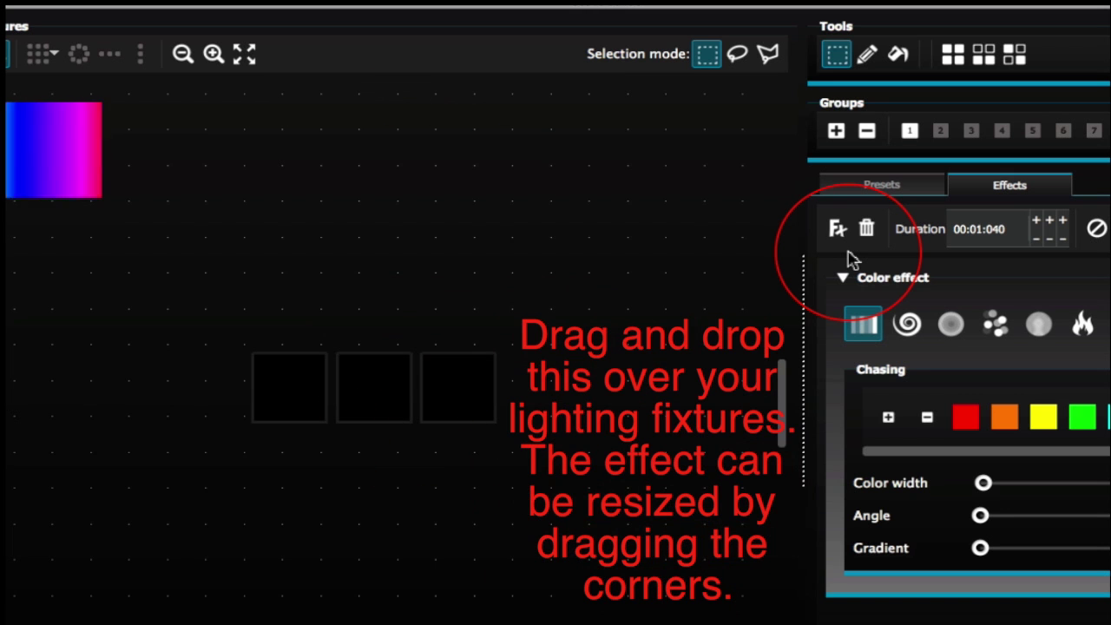
{"action": "left_click_drag", "start_coordinate": [851, 257], "coordinate": [253, 271]}
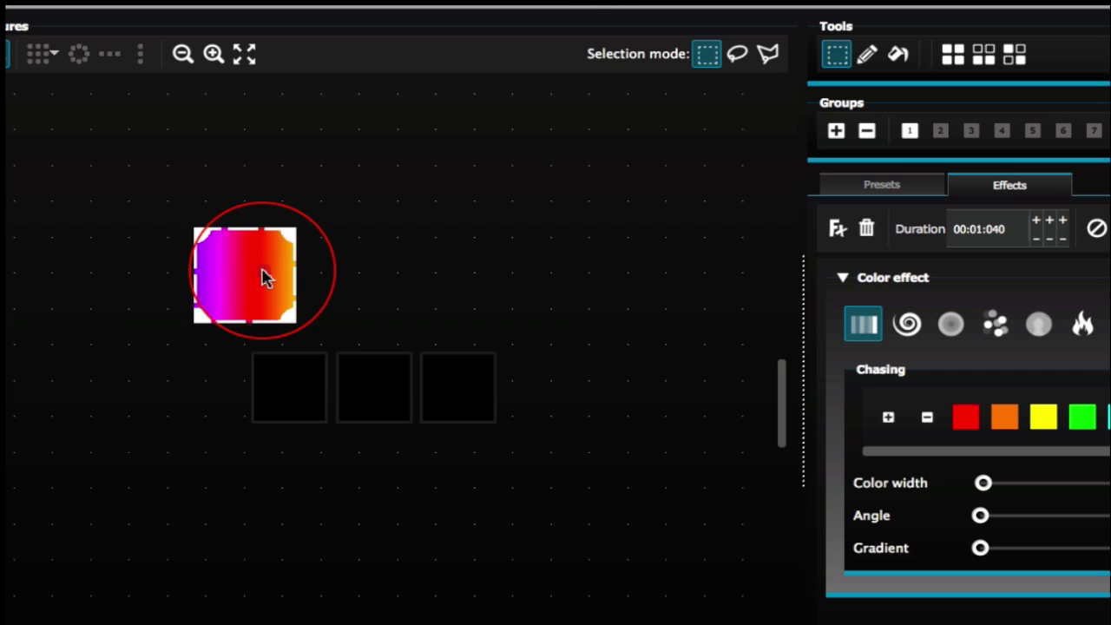
Step: Widen the chasing effect rectangle to span all three fixtures
{"action": "left_click_drag", "start_coordinate": [319, 316], "coordinate": [522, 337]}
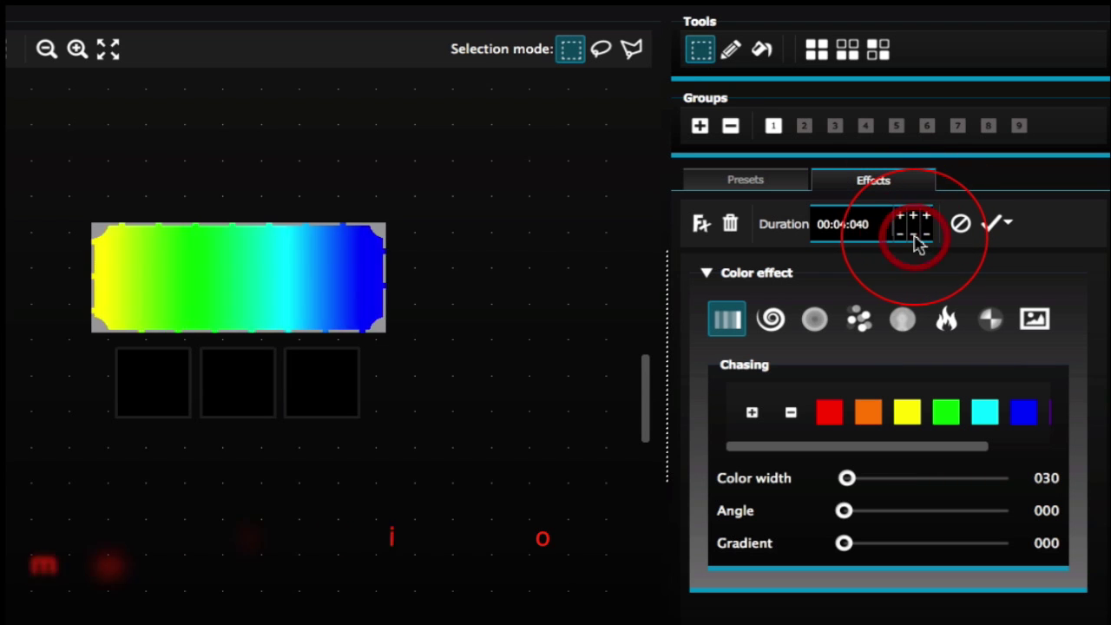
Step: Set duration 00:02:040, Gradient 019, Color width 010, and move the effect over the fixtures
{"action": "left_click", "coordinate": [914, 235]}
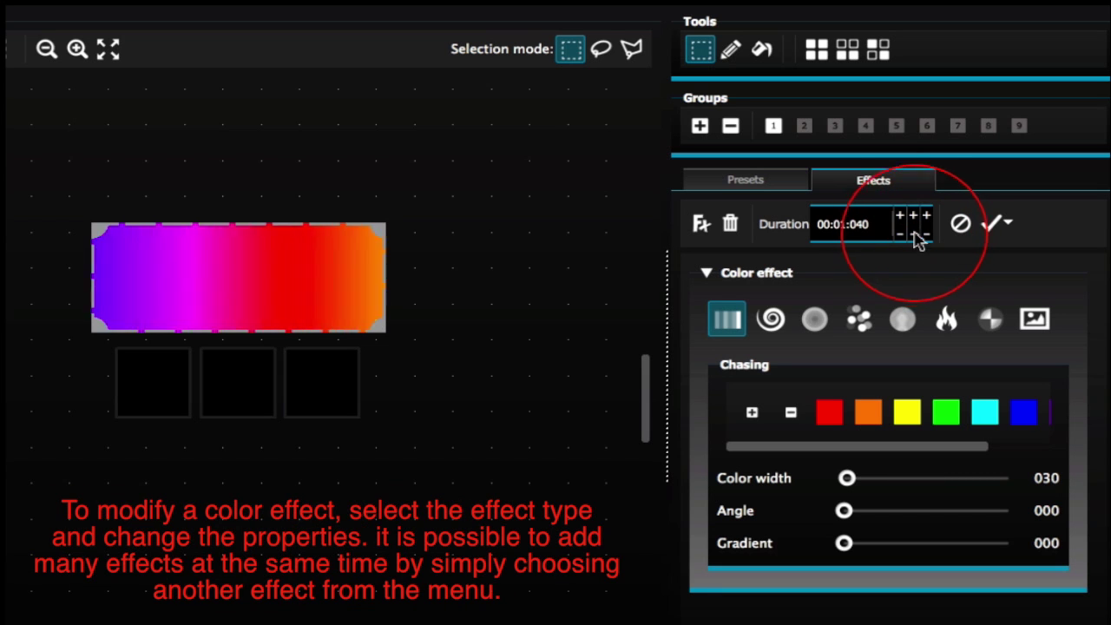
{"action": "left_click", "coordinate": [897, 544]}
{"action": "left_click", "coordinate": [955, 546]}
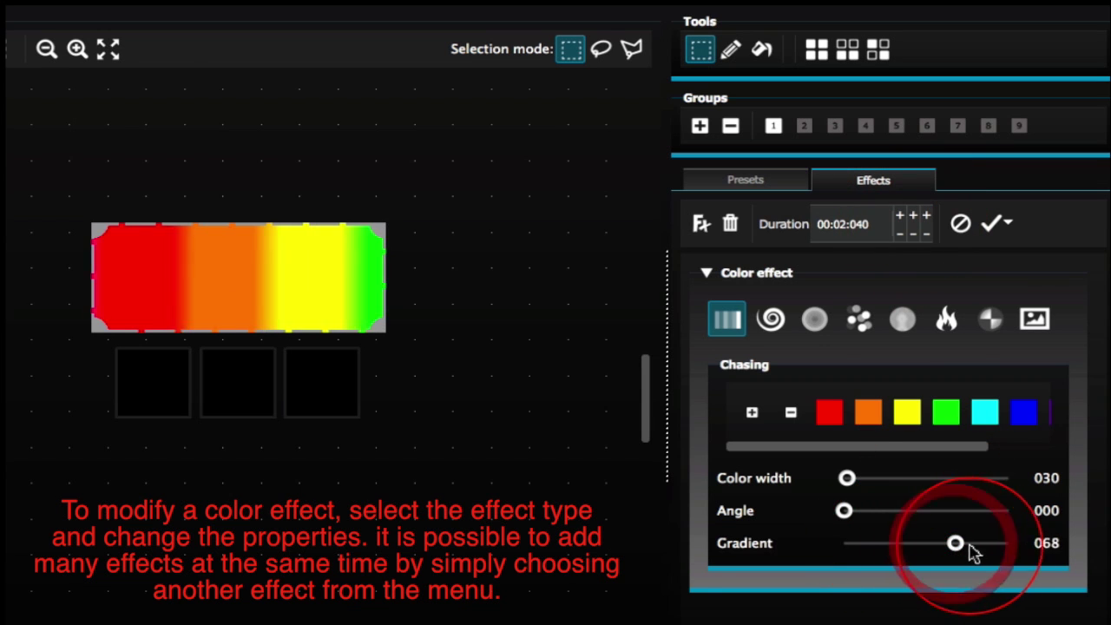
{"action": "left_click", "coordinate": [987, 545]}
{"action": "left_click", "coordinate": [876, 545]}
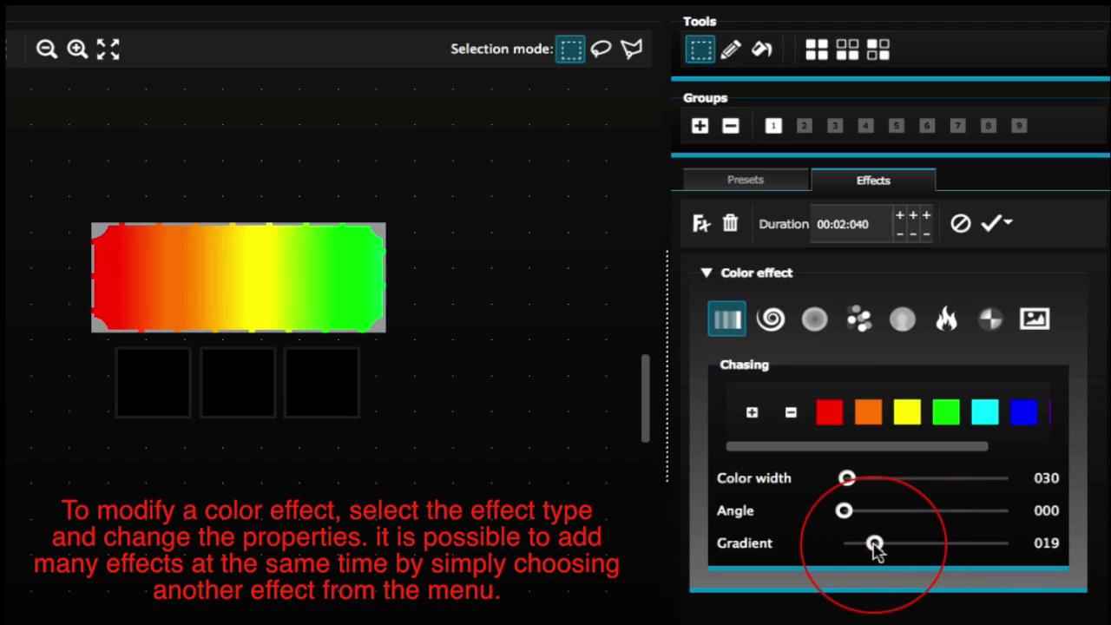
{"action": "left_click", "coordinate": [844, 511]}
{"action": "left_click_drag", "start_coordinate": [847, 511], "coordinate": [823, 483]}
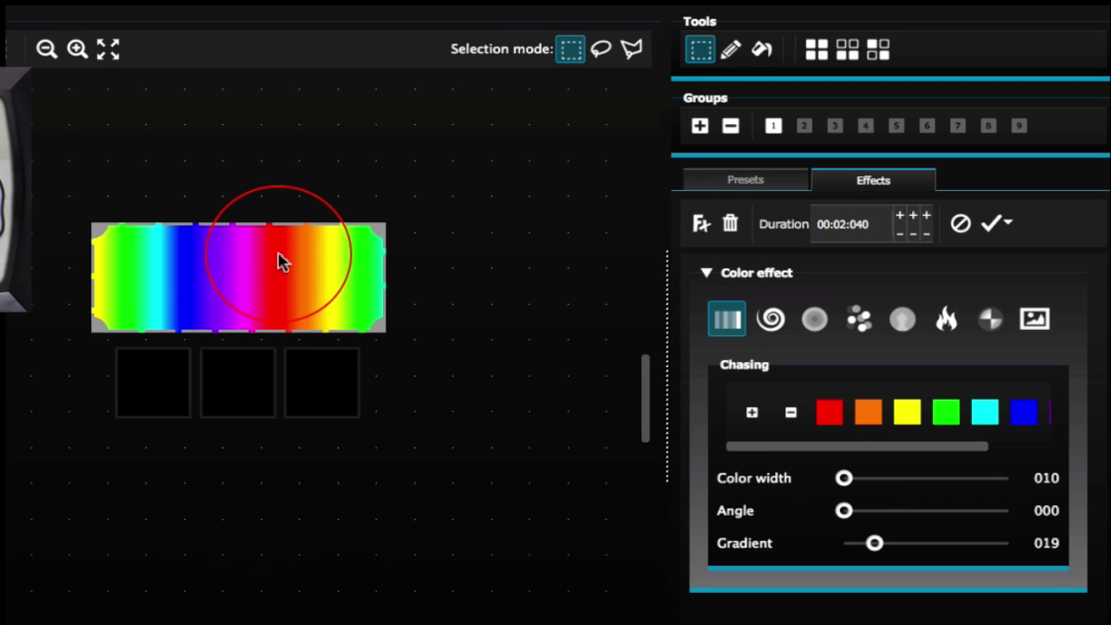
{"action": "left_click_drag", "start_coordinate": [278, 278], "coordinate": [276, 362]}
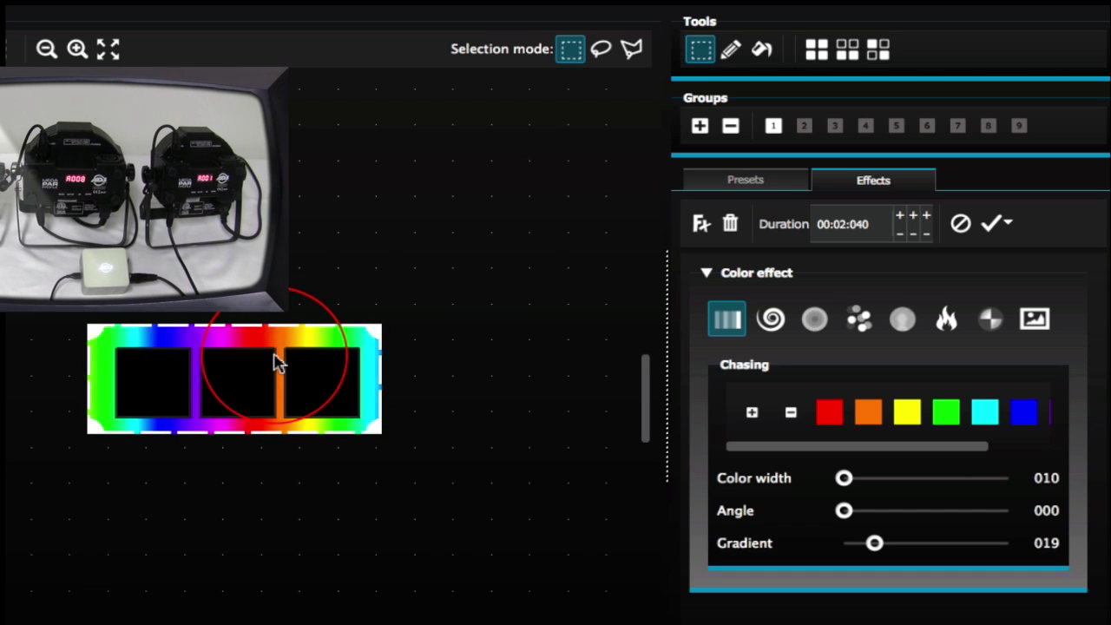
Step: Turn up the mega par fixtures' Dimmer so they show the rainbow chase
{"action": "left_click", "coordinate": [536, 262]}
{"action": "left_click", "coordinate": [738, 187]}
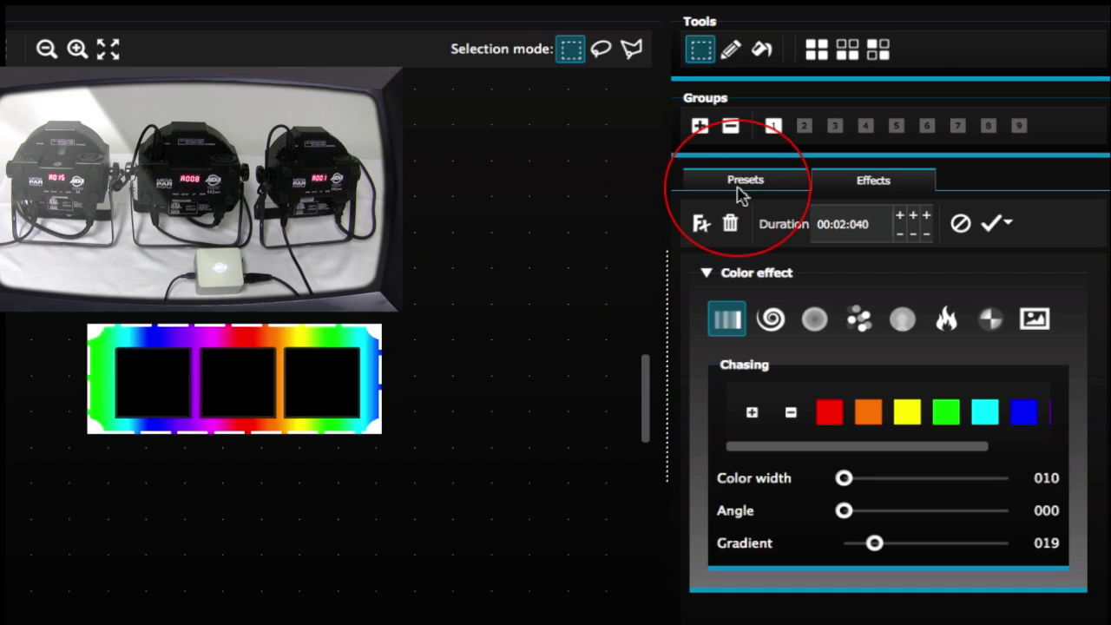
{"action": "mouse_move", "coordinate": [698, 356]}
{"action": "left_mouse_down"}
{"action": "mouse_move", "coordinate": [694, 395]}
{"action": "mouse_move", "coordinate": [707, 421]}
{"action": "left_mouse_up"}
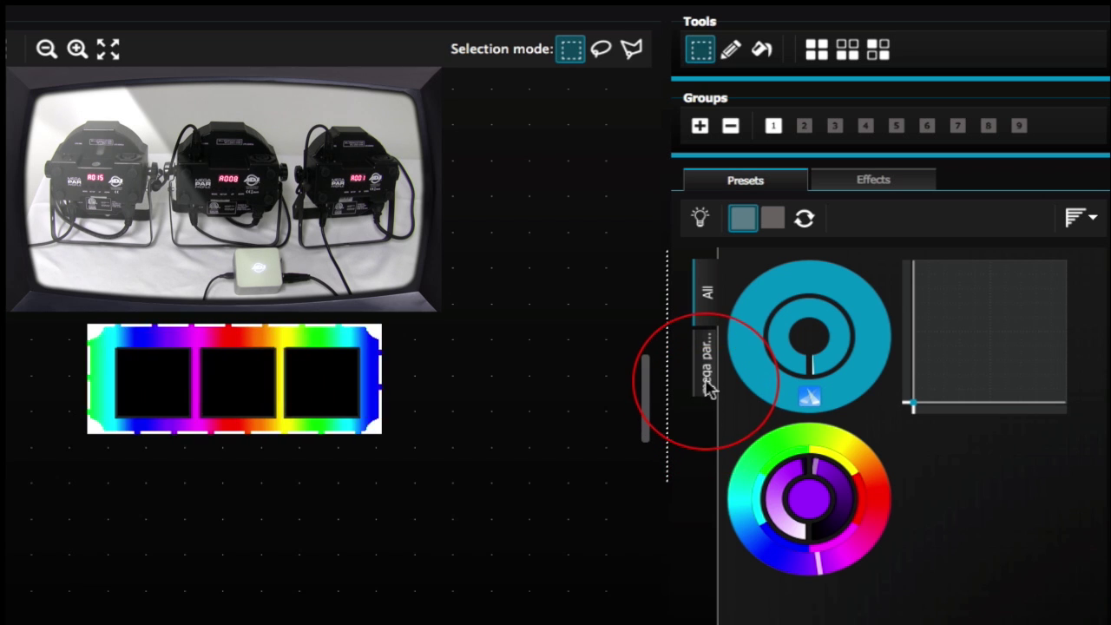
{"action": "left_click", "coordinate": [707, 375]}
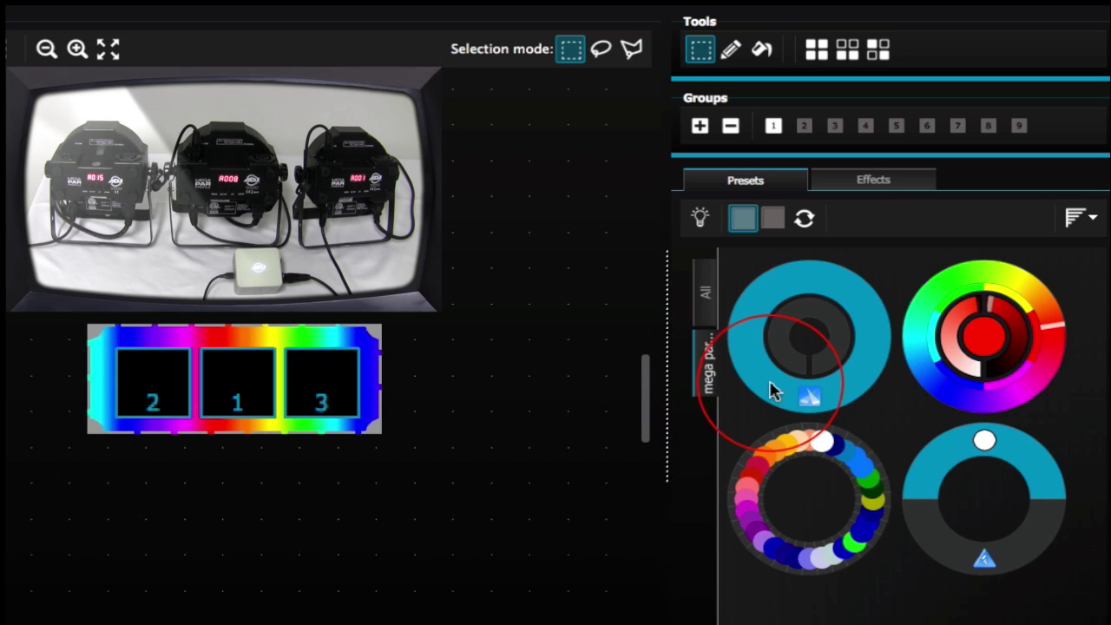
{"action": "left_click", "coordinate": [777, 391]}
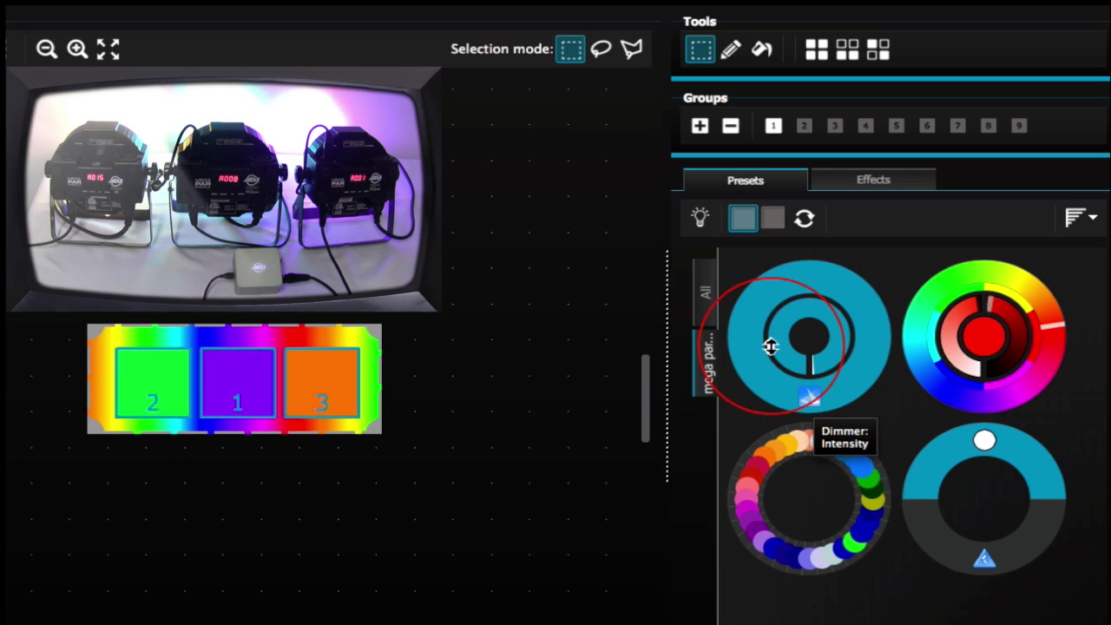
{"action": "left_click", "coordinate": [887, 191]}
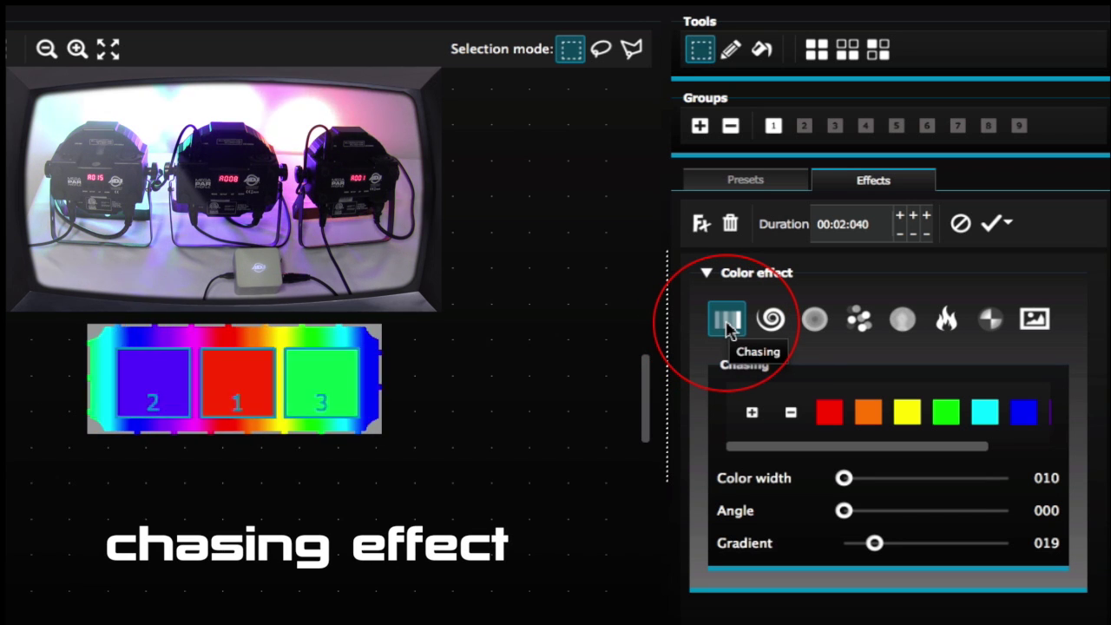
Step: Try Spiral and Burst, then switch to Balls with 018 balls, size 029, speed 155
{"action": "left_click", "coordinate": [771, 322]}
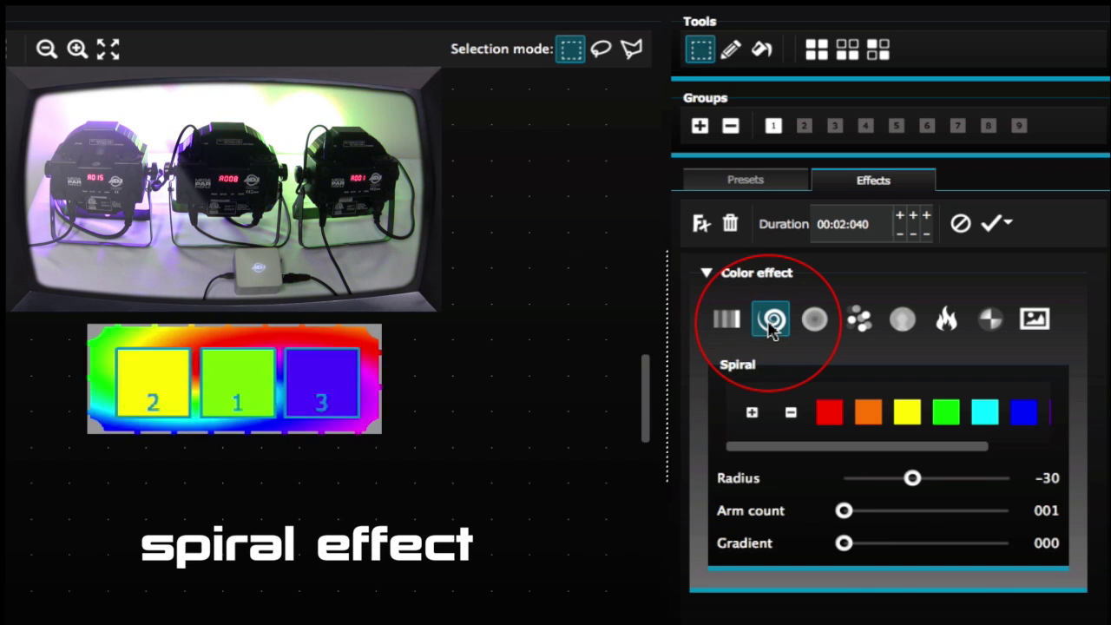
{"action": "left_click", "coordinate": [816, 322]}
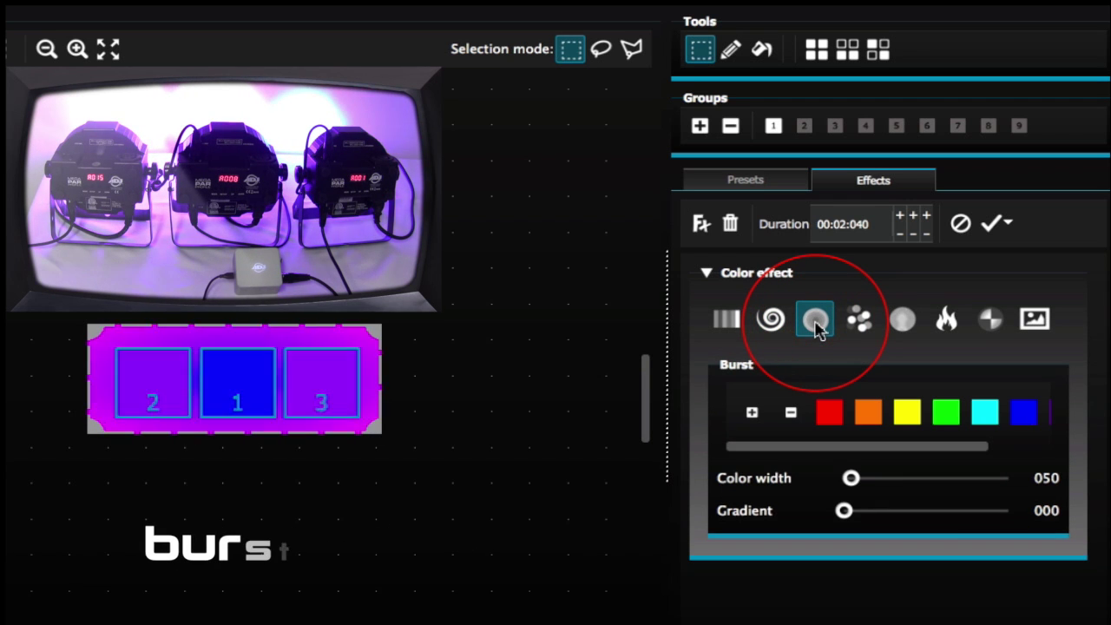
{"action": "mouse_move", "coordinate": [851, 512]}
{"action": "left_mouse_down"}
{"action": "mouse_move", "coordinate": [1005, 519]}
{"action": "mouse_move", "coordinate": [852, 512]}
{"action": "left_mouse_up"}
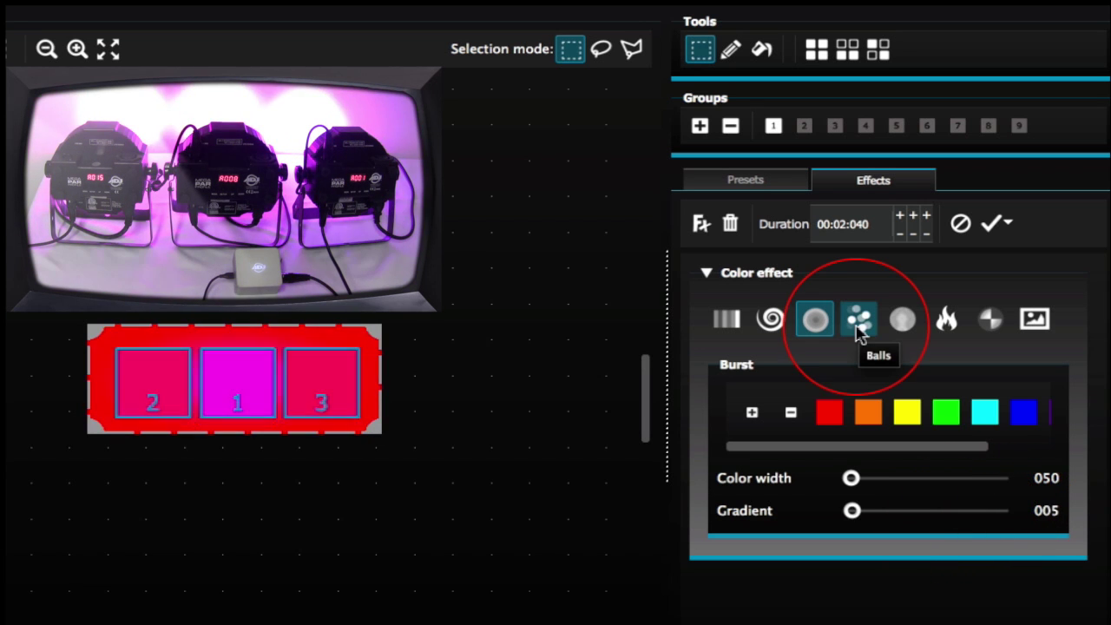
{"action": "left_click", "coordinate": [859, 334]}
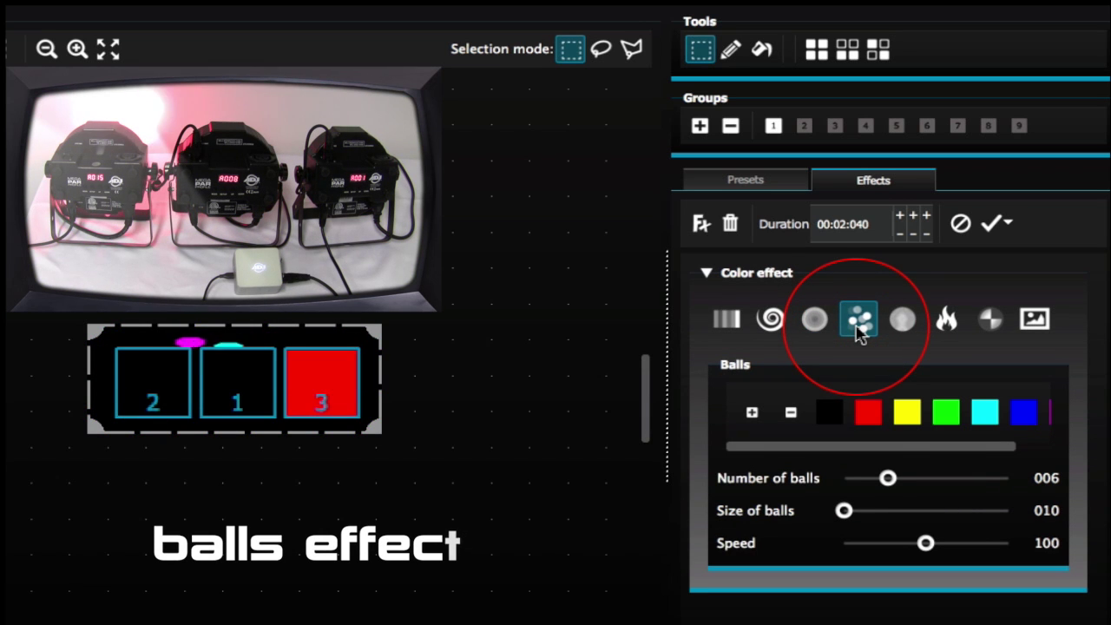
{"action": "left_click", "coordinate": [949, 480]}
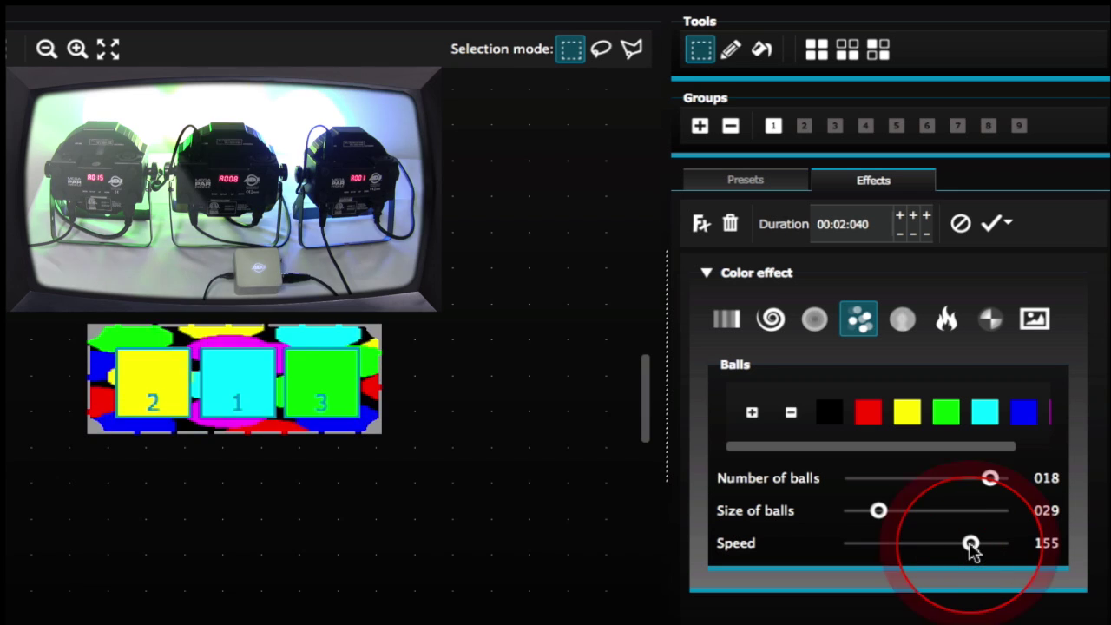
Step: Try Plasma with raised Param values (second at 009), then Fire, ending on Line
{"action": "left_click", "coordinate": [903, 321]}
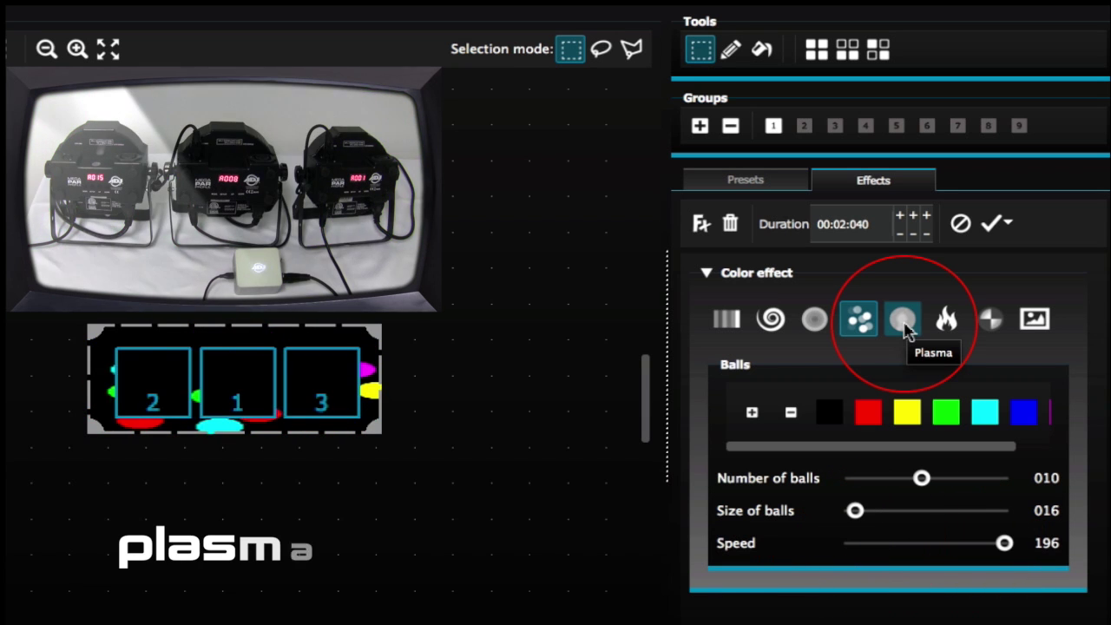
{"action": "left_click", "coordinate": [903, 323]}
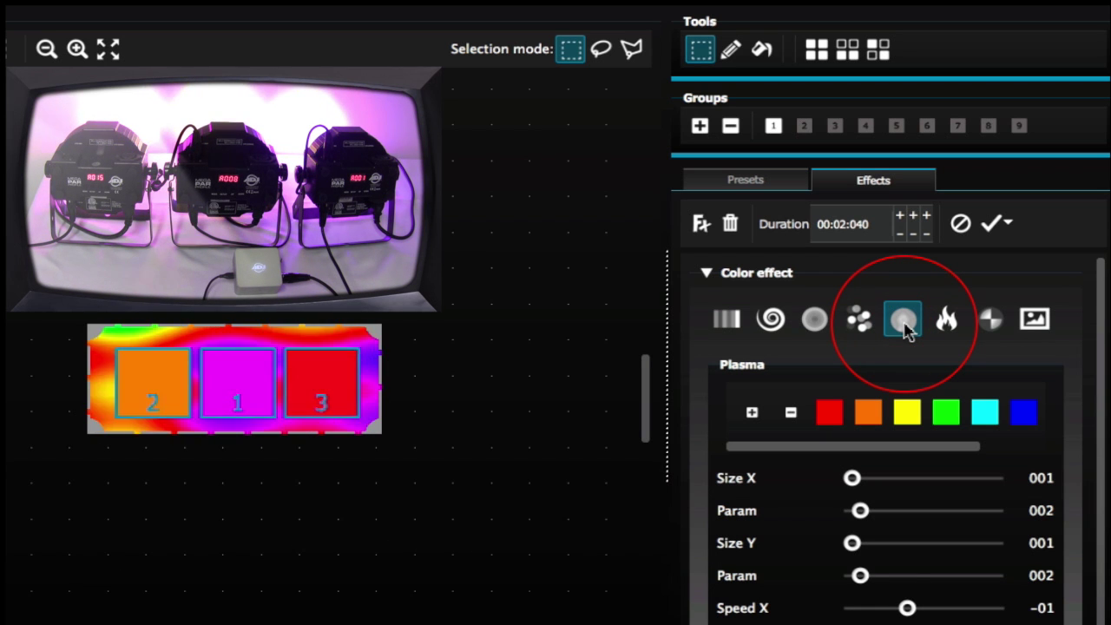
{"action": "scroll", "coordinate": [920, 512], "scroll_direction": "down", "scroll_amount": 5}
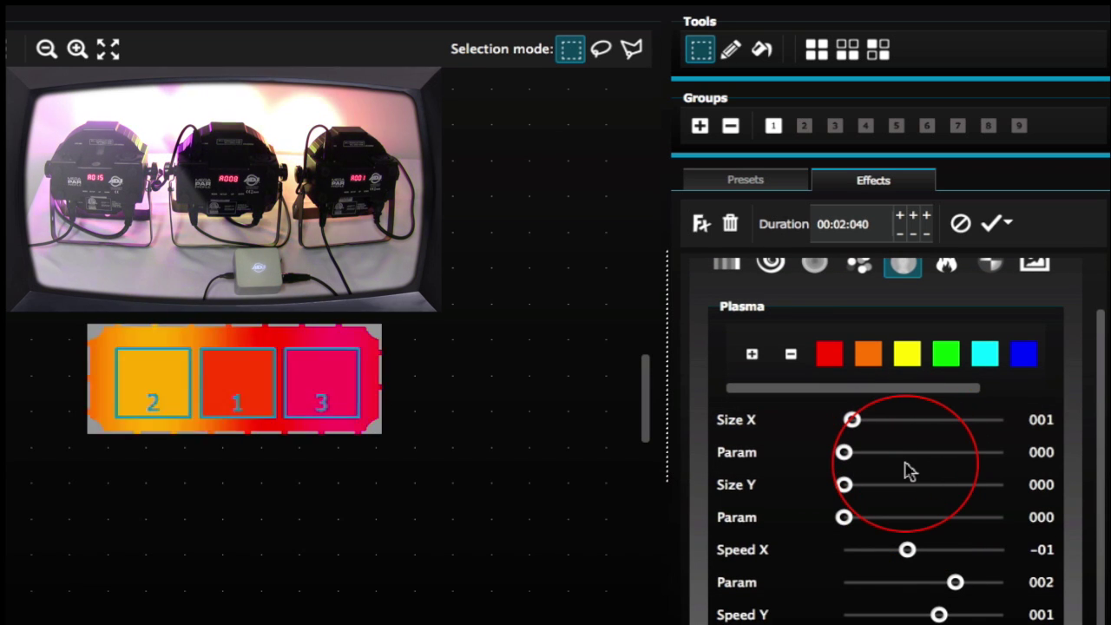
{"action": "left_click_drag", "start_coordinate": [844, 452], "coordinate": [899, 455]}
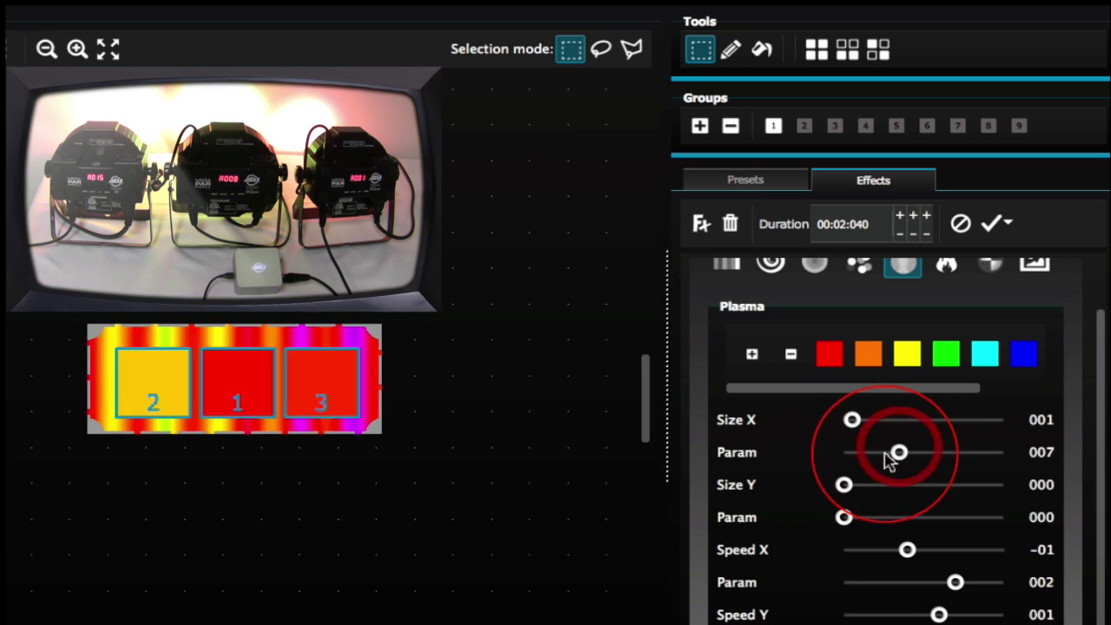
{"action": "left_click", "coordinate": [918, 517]}
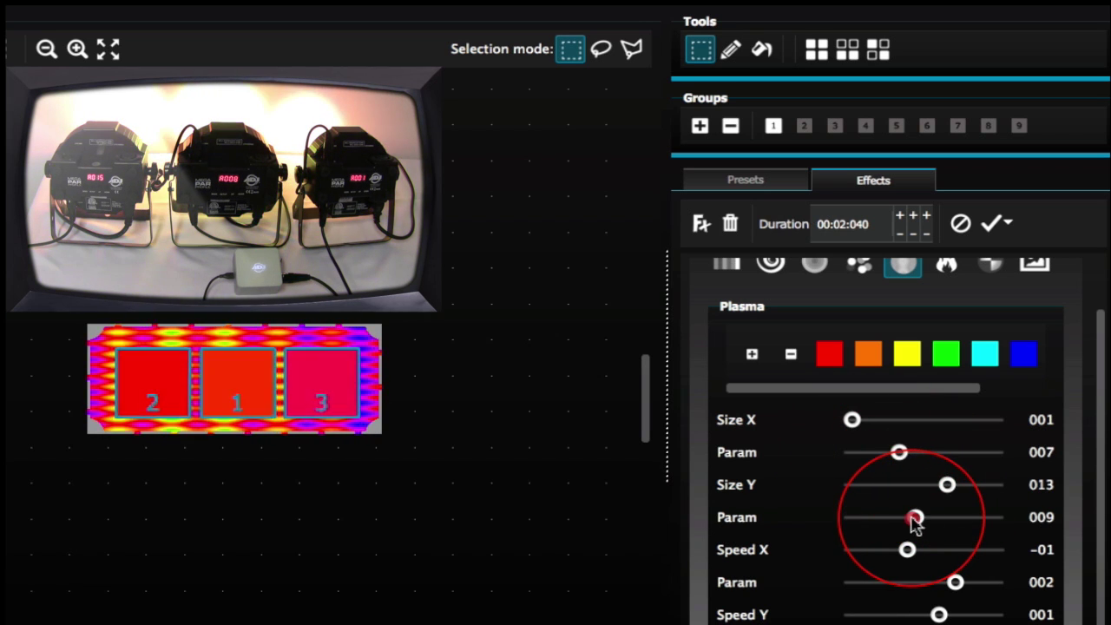
{"action": "scroll", "coordinate": [944, 323], "scroll_direction": "up", "scroll_amount": 2}
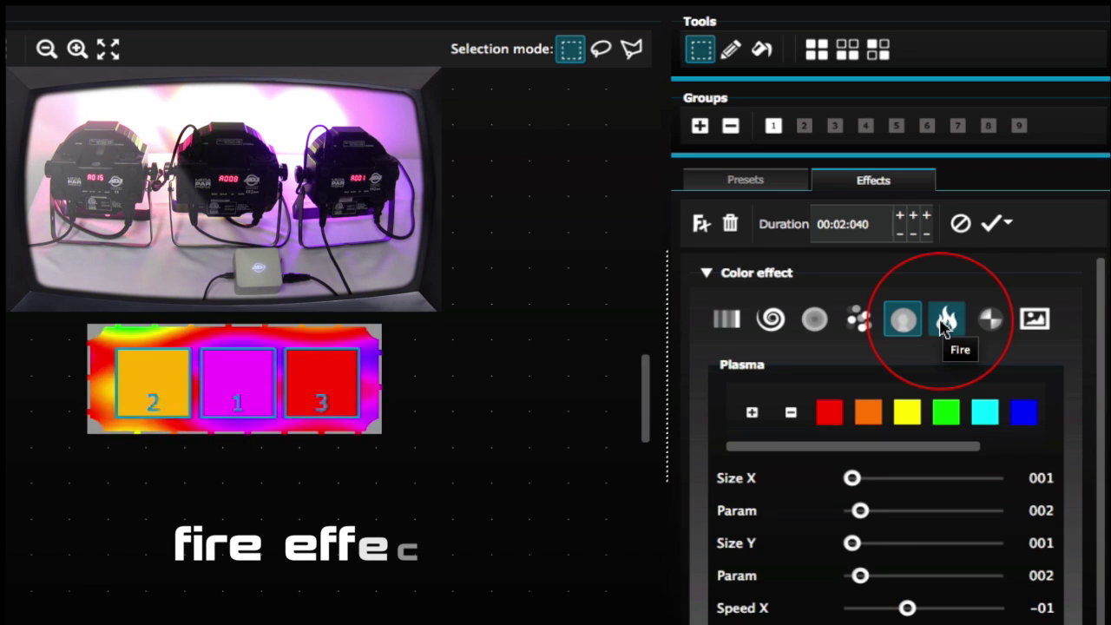
{"action": "left_click", "coordinate": [945, 323]}
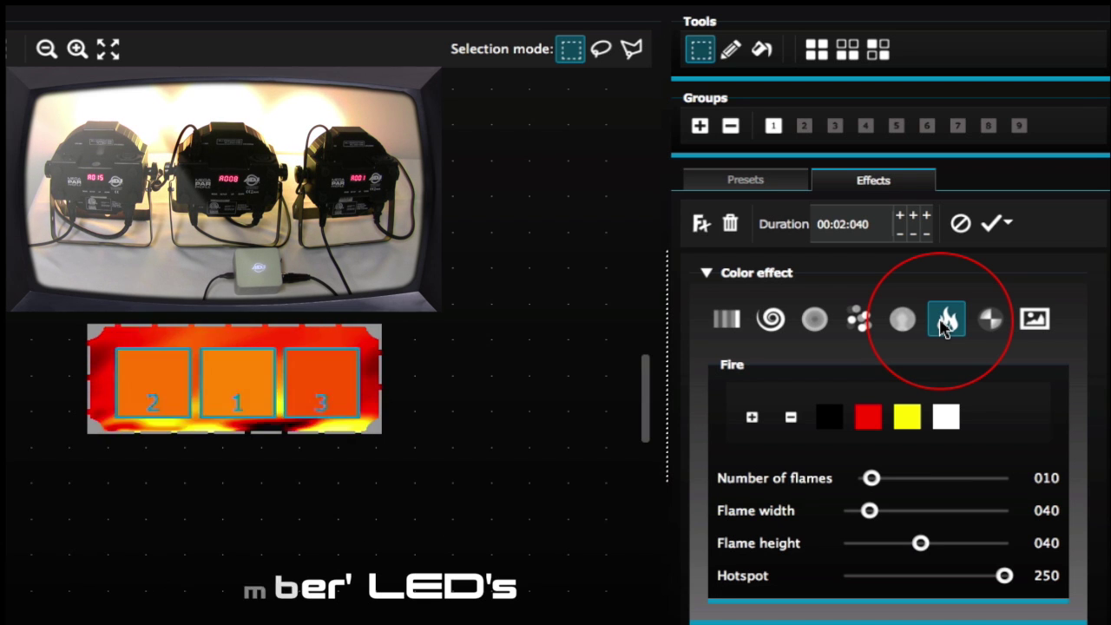
{"action": "left_click", "coordinate": [991, 321]}
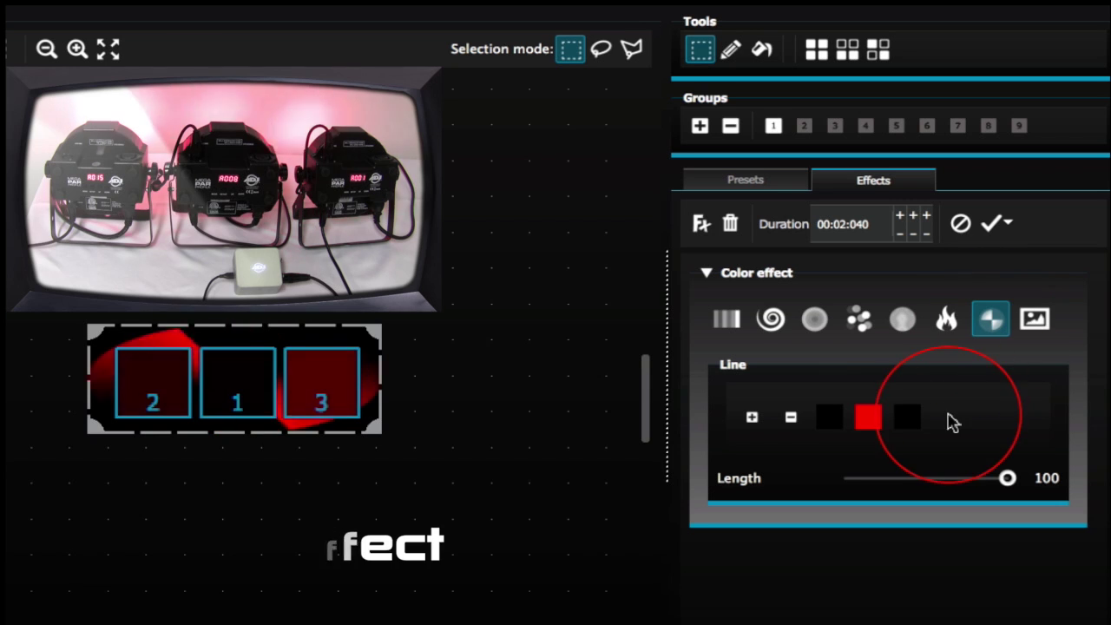
Step: Make the Line colour purple, adjust its length, and cut the duration by one second
{"action": "left_click", "coordinate": [868, 419]}
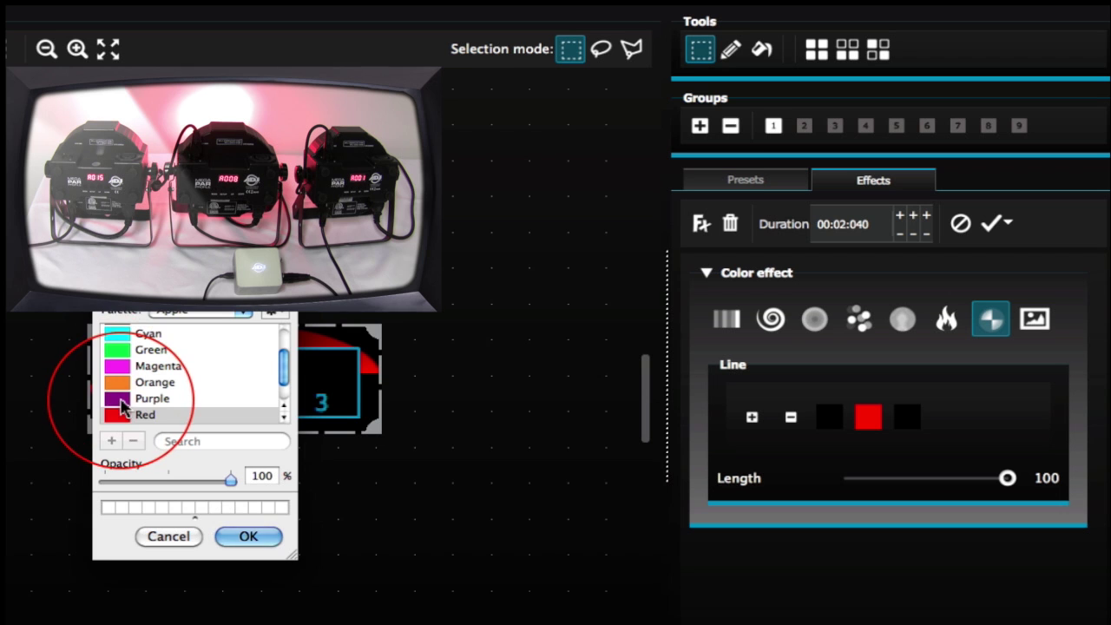
{"action": "left_click", "coordinate": [246, 538]}
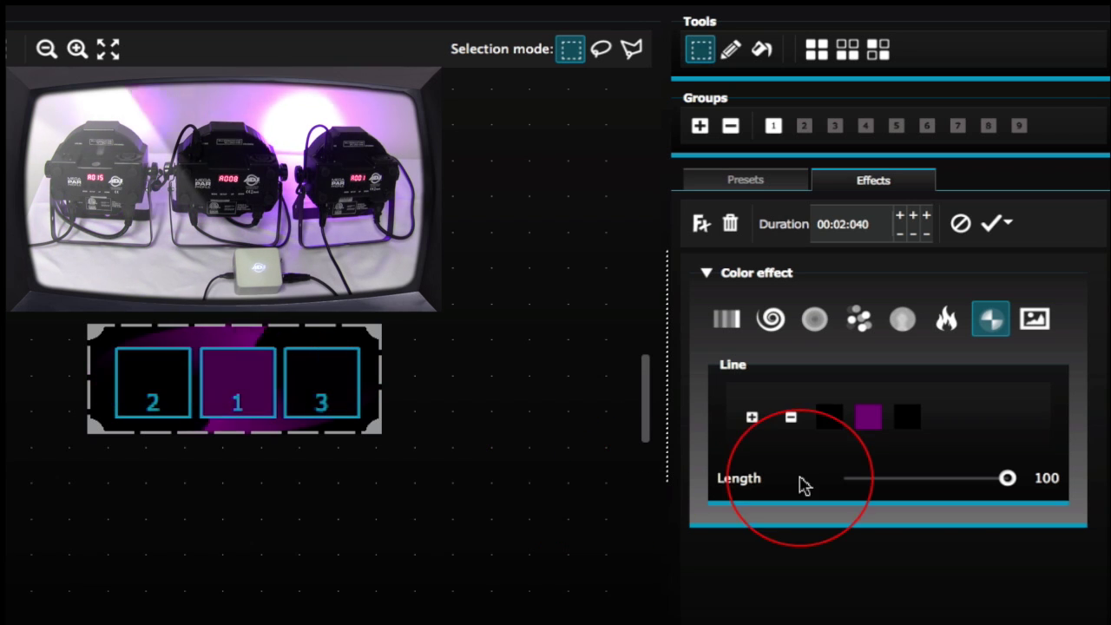
{"action": "mouse_move", "coordinate": [1008, 484]}
{"action": "left_mouse_down"}
{"action": "mouse_move", "coordinate": [905, 491]}
{"action": "mouse_move", "coordinate": [955, 483]}
{"action": "mouse_move", "coordinate": [1022, 496]}
{"action": "left_mouse_up"}
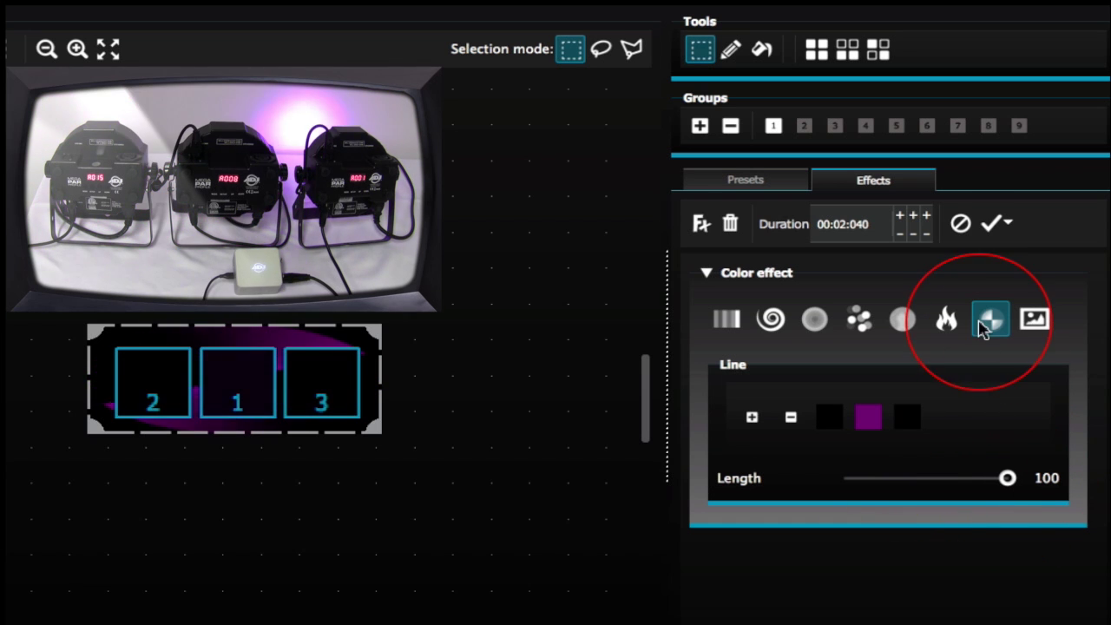
{"action": "left_click", "coordinate": [915, 236]}
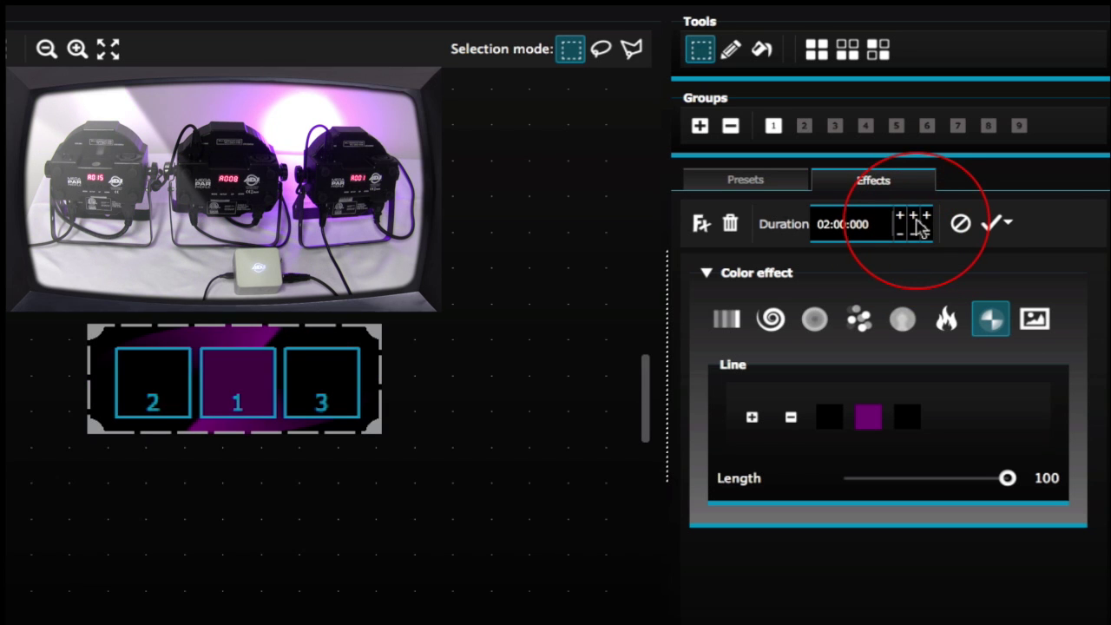
Step: Return to Balls with compression 0, 018 balls and speed 154
{"action": "left_click", "coordinate": [861, 326]}
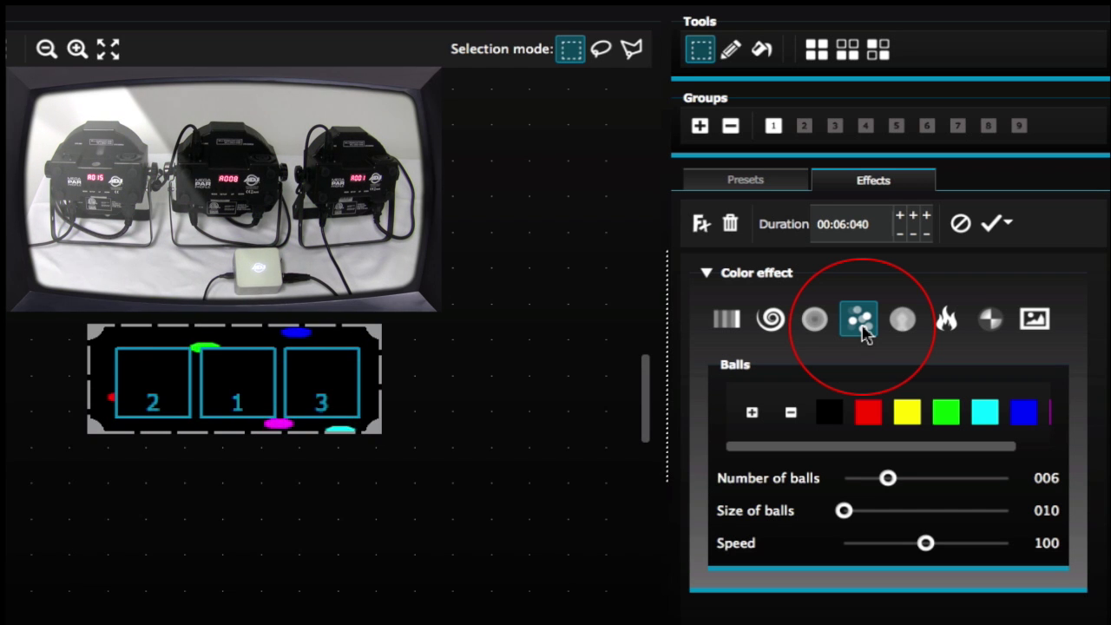
{"action": "left_click", "coordinate": [1007, 228]}
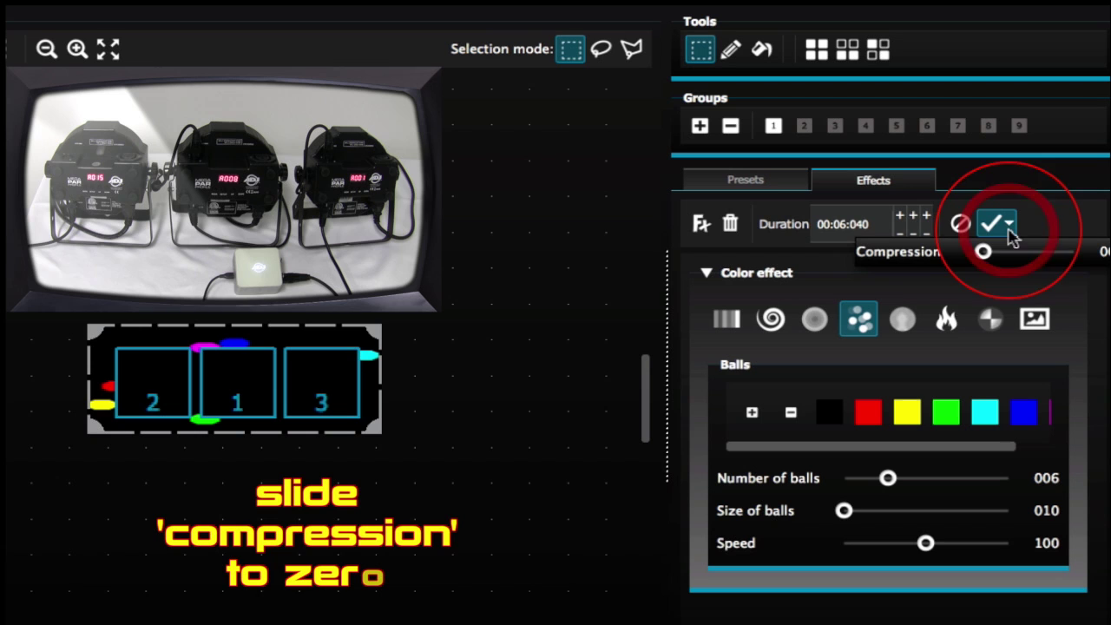
{"action": "left_click_drag", "start_coordinate": [960, 257], "coordinate": [843, 243]}
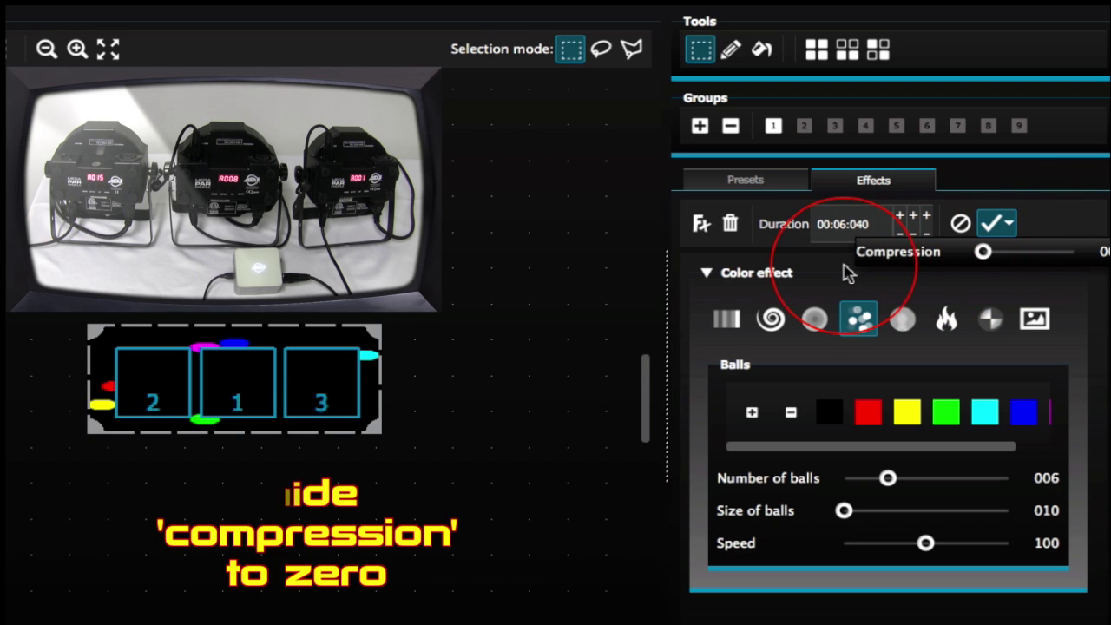
{"action": "left_click", "coordinate": [976, 480]}
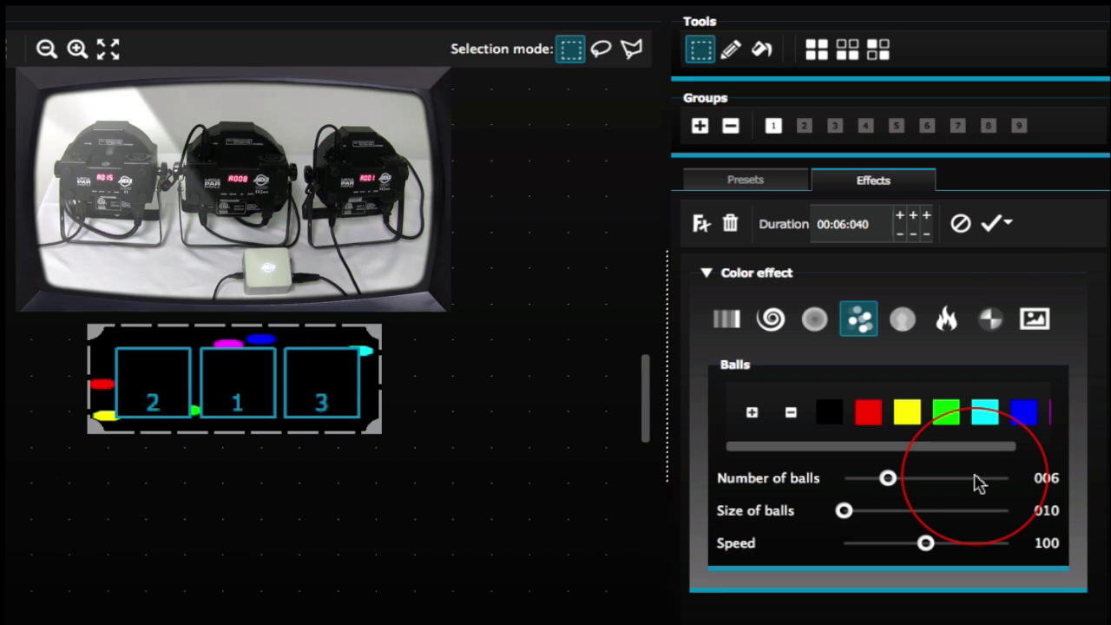
{"action": "left_click_drag", "start_coordinate": [978, 478], "coordinate": [990, 478]}
{"action": "left_click", "coordinate": [971, 544]}
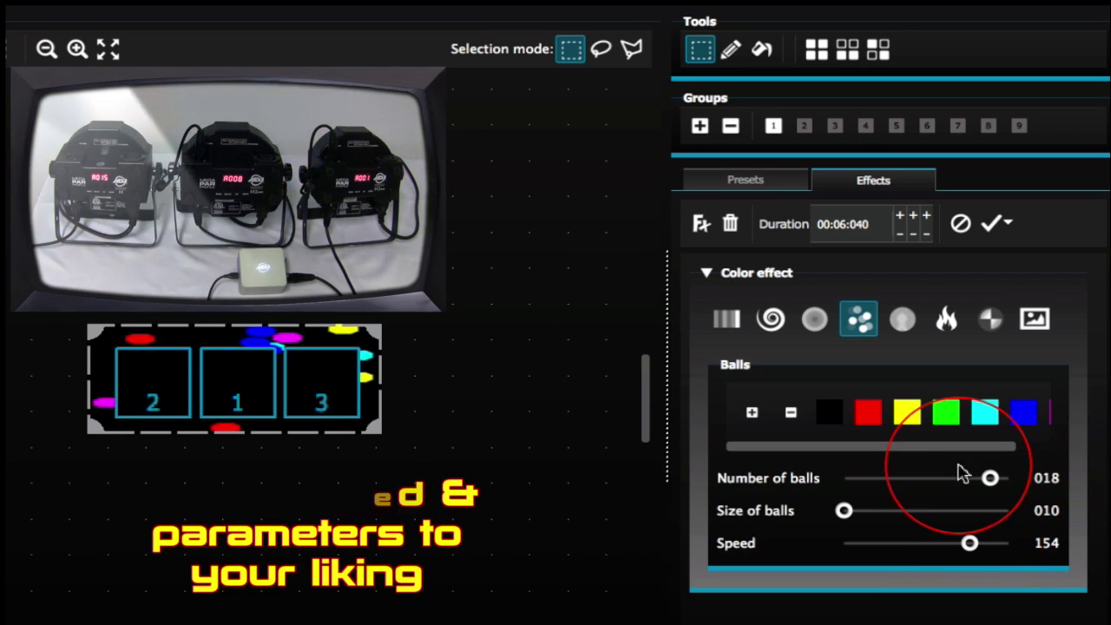
Step: Generate the scene, rename New Scene (2) to 'crazy color balls', and open the Live view
{"action": "left_click", "coordinate": [990, 226]}
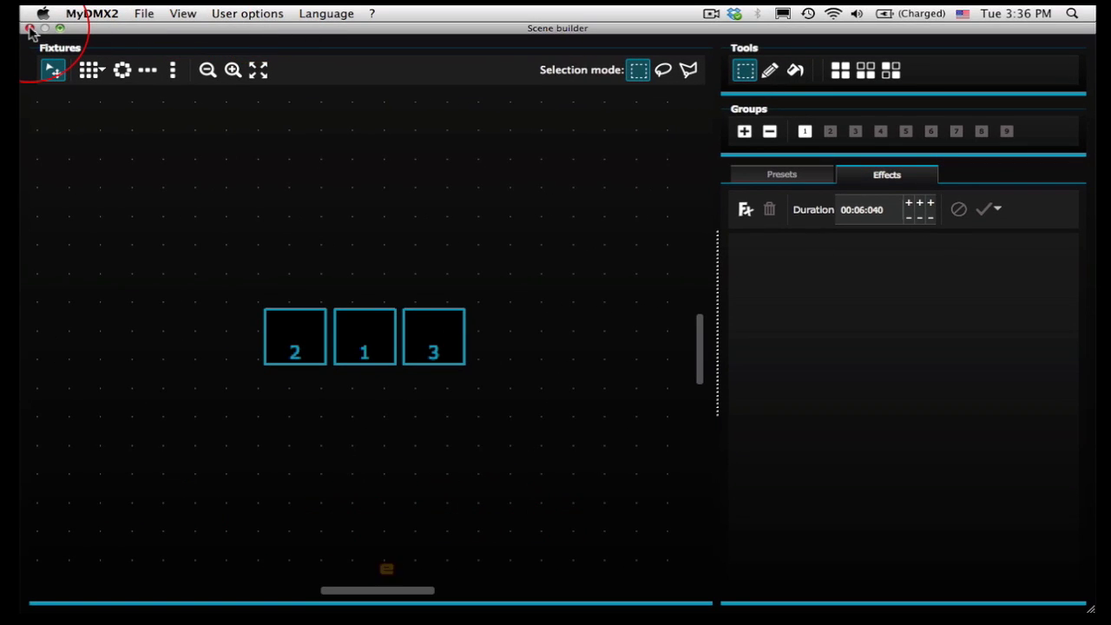
{"action": "left_click", "coordinate": [30, 29]}
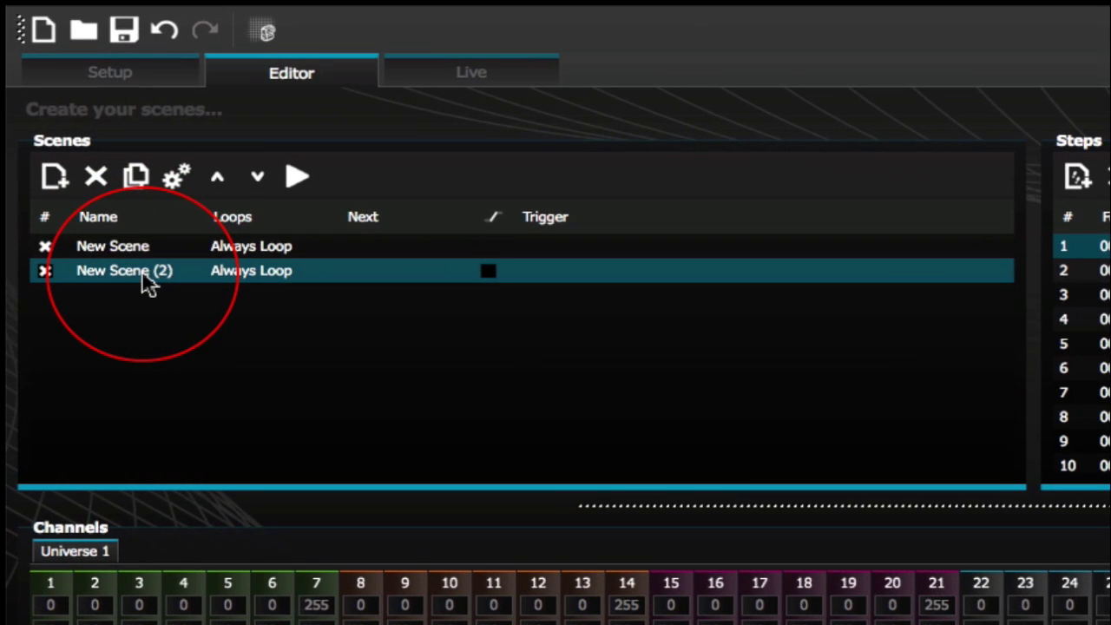
{"action": "double_click", "coordinate": [105, 204]}
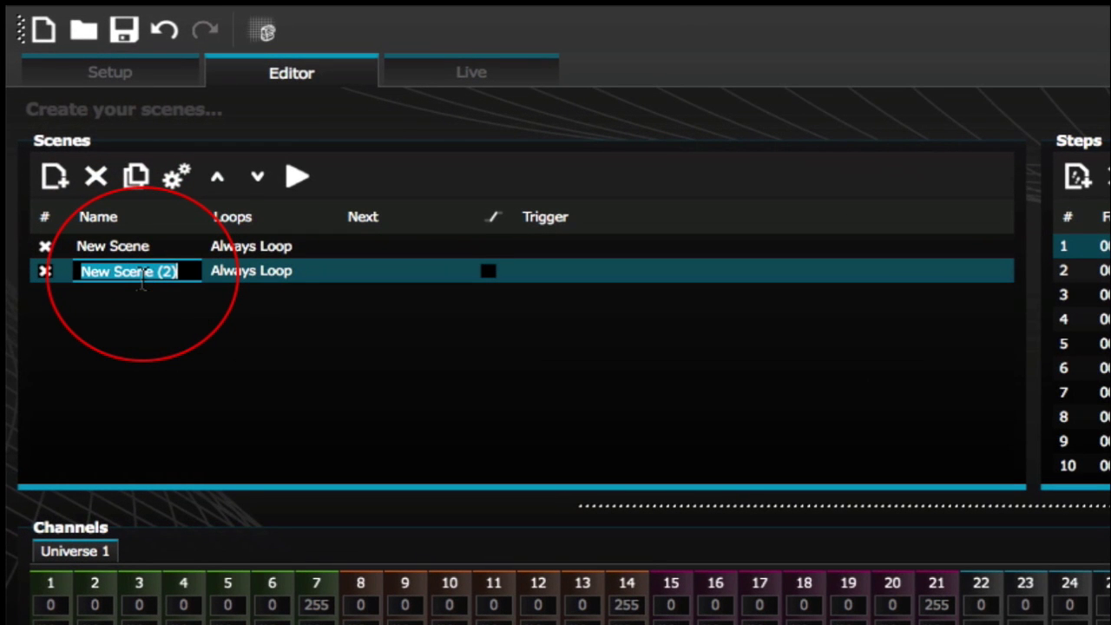
{"action": "type", "text": "crazy color balls"}
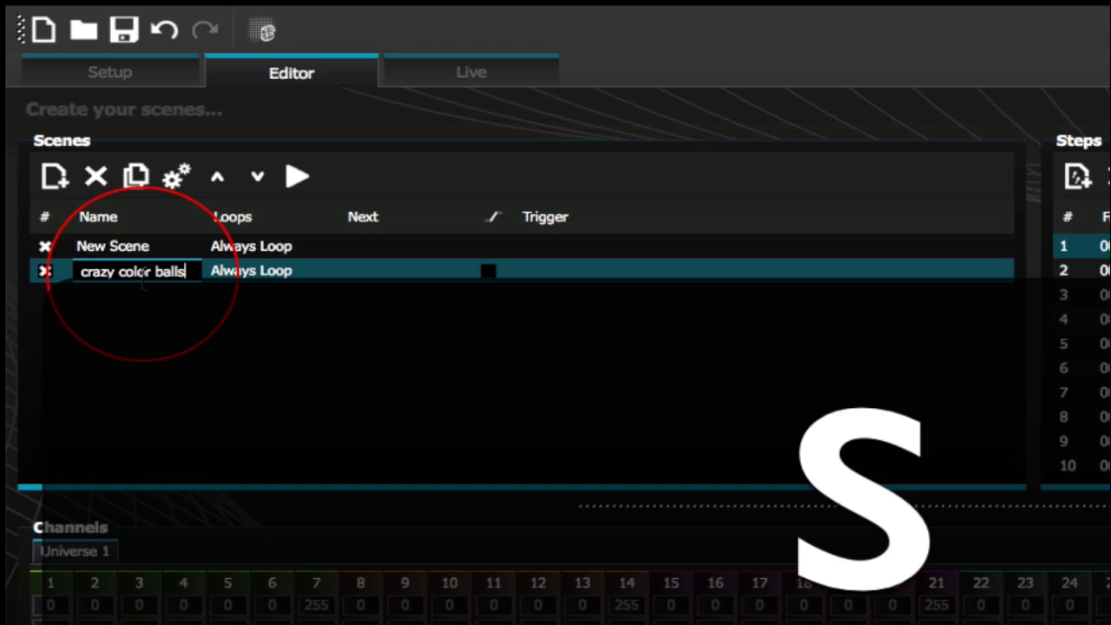
{"action": "key", "text": "Return"}
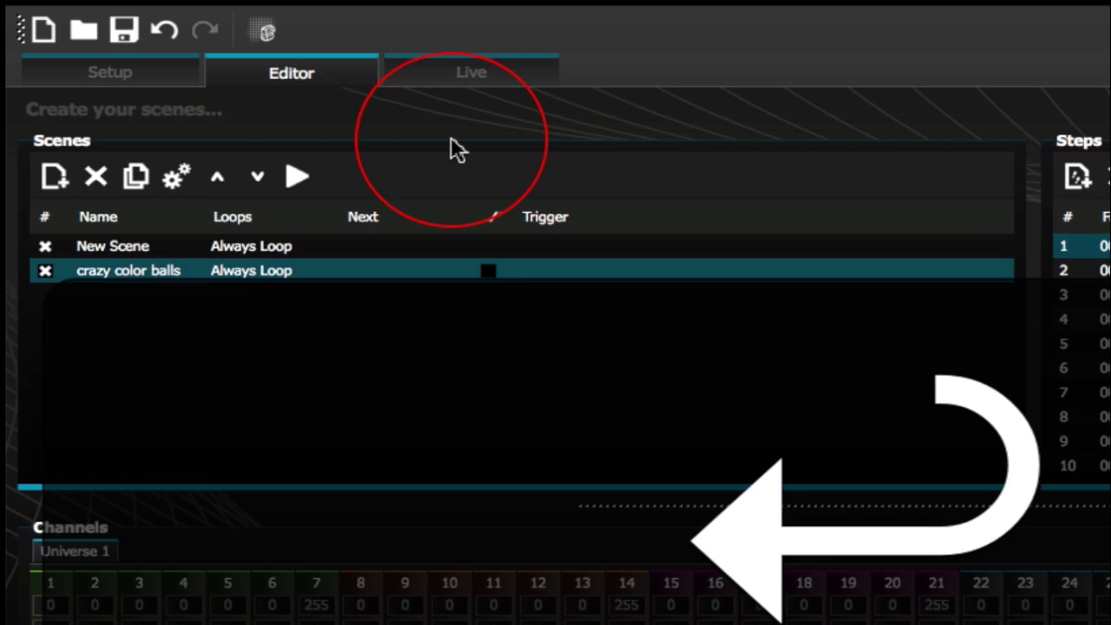
{"action": "left_click", "coordinate": [460, 74]}
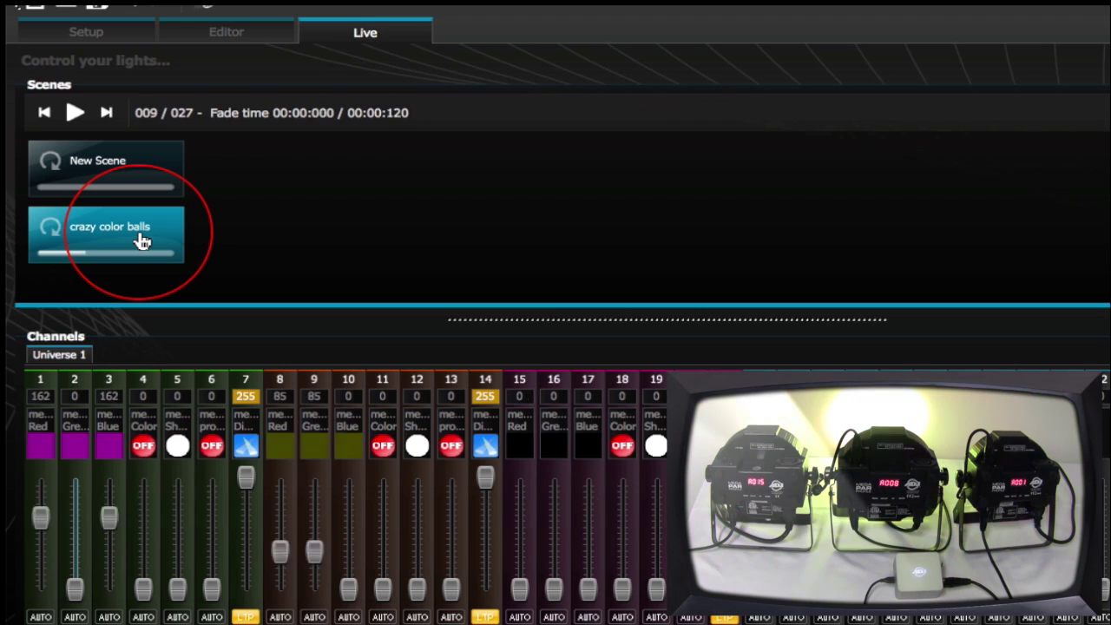
Step: Test the crazy color balls scene live, then return to New Scene in the editor
{"action": "left_click", "coordinate": [227, 33]}
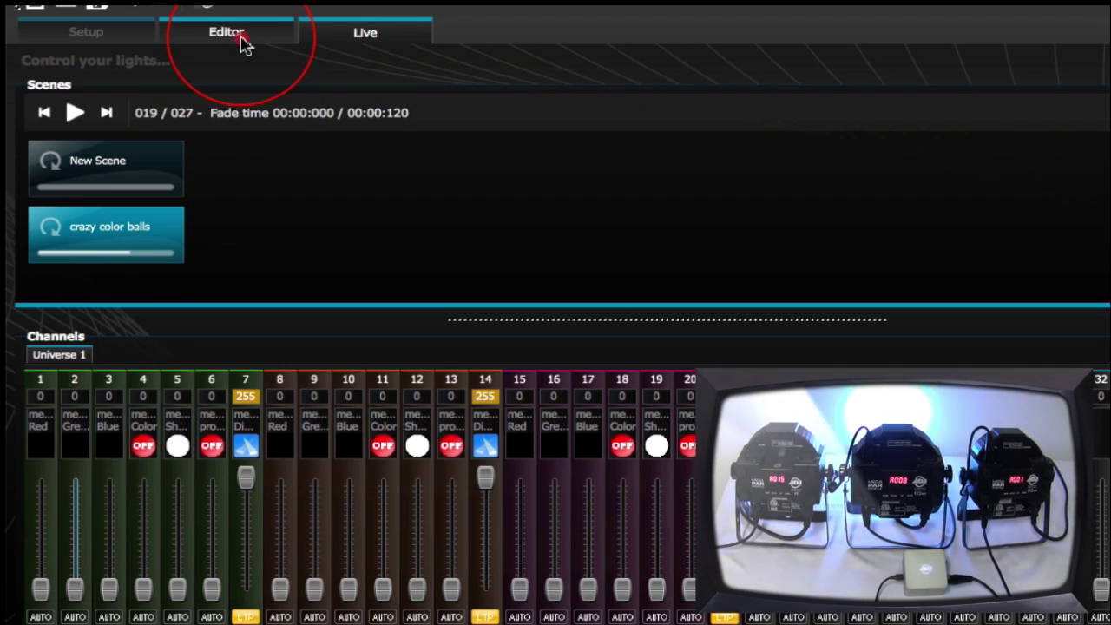
{"action": "left_click", "coordinate": [230, 112]}
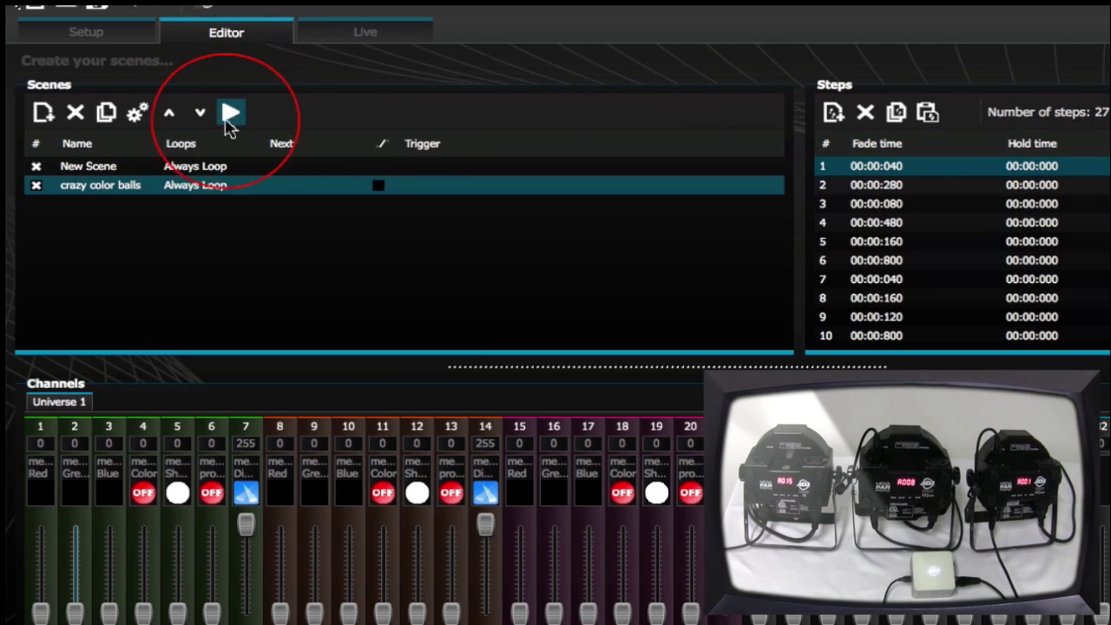
{"action": "double_click", "coordinate": [99, 166]}
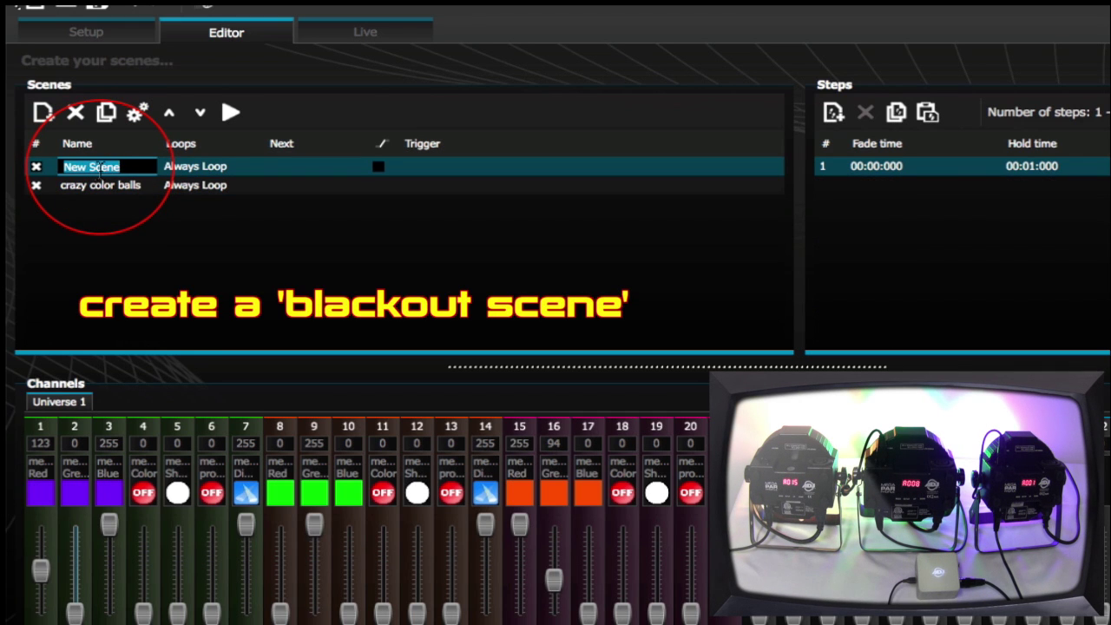
Step: Pull the red, blue and green faders (channels 1, 3, 9, 15) down to 0
{"action": "left_click_drag", "start_coordinate": [41, 570], "coordinate": [41, 613]}
{"action": "left_click", "coordinate": [111, 547]}
{"action": "left_click_drag", "start_coordinate": [112, 539], "coordinate": [111, 620]}
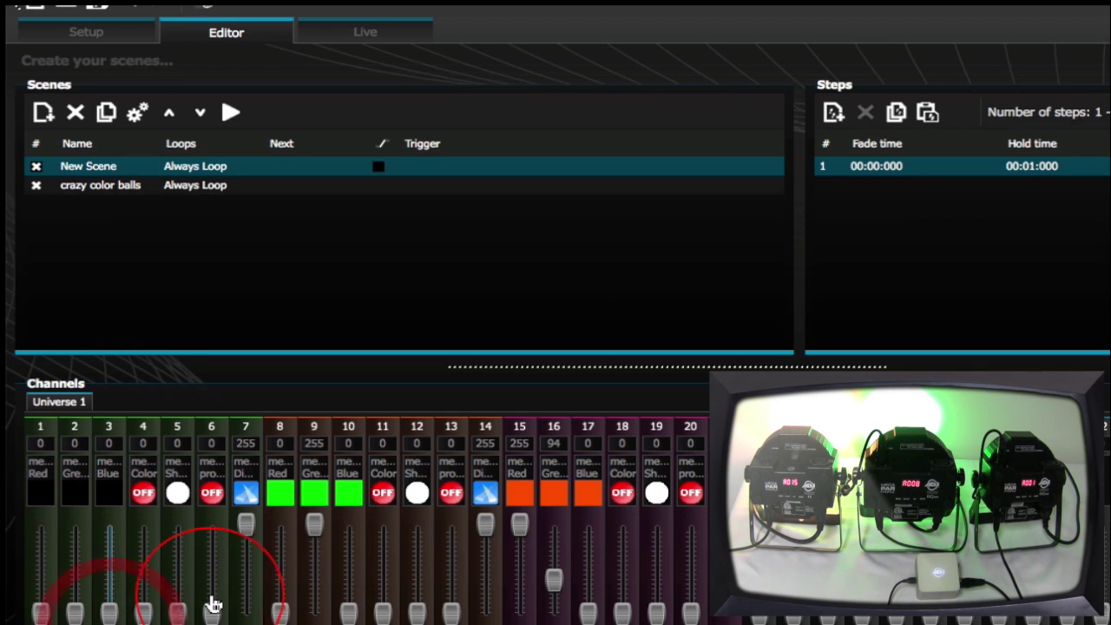
{"action": "left_click_drag", "start_coordinate": [319, 528], "coordinate": [314, 613]}
{"action": "left_click", "coordinate": [527, 550]}
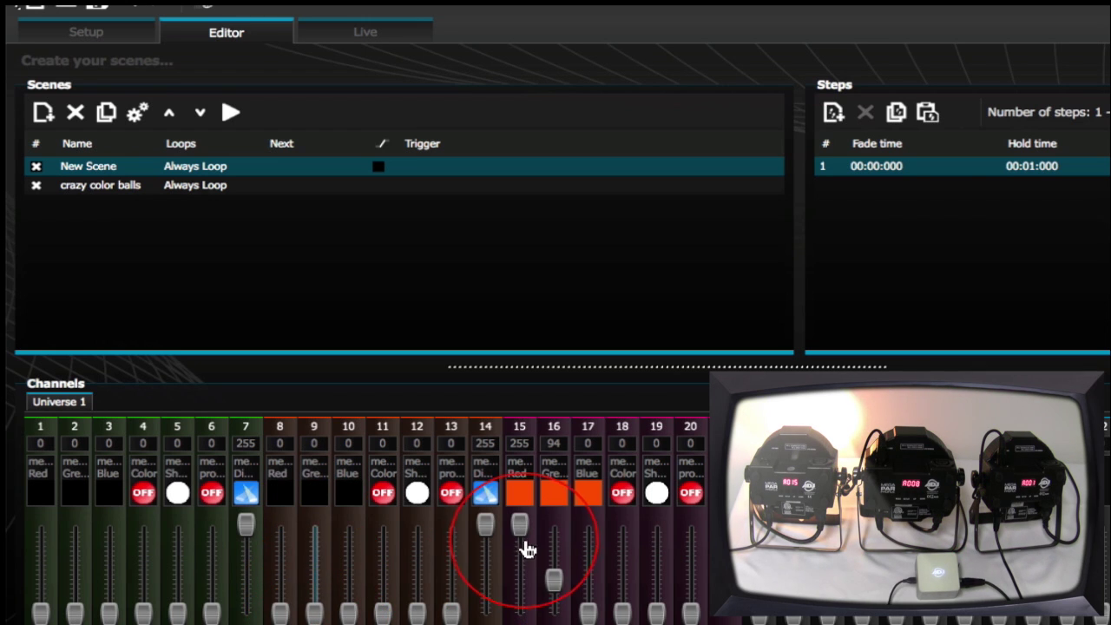
{"action": "left_click_drag", "start_coordinate": [527, 539], "coordinate": [555, 613]}
Step: Rename the scene to 'blackout' and switch to the Live view
{"action": "left_click", "coordinate": [134, 151]}
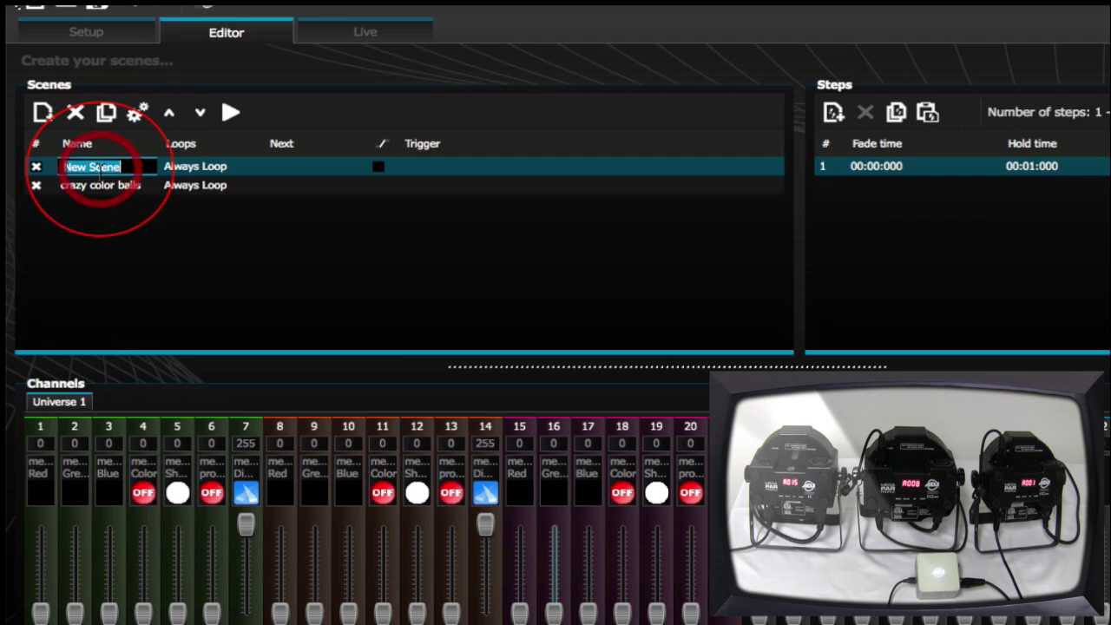
{"action": "type", "text": "blackou"}
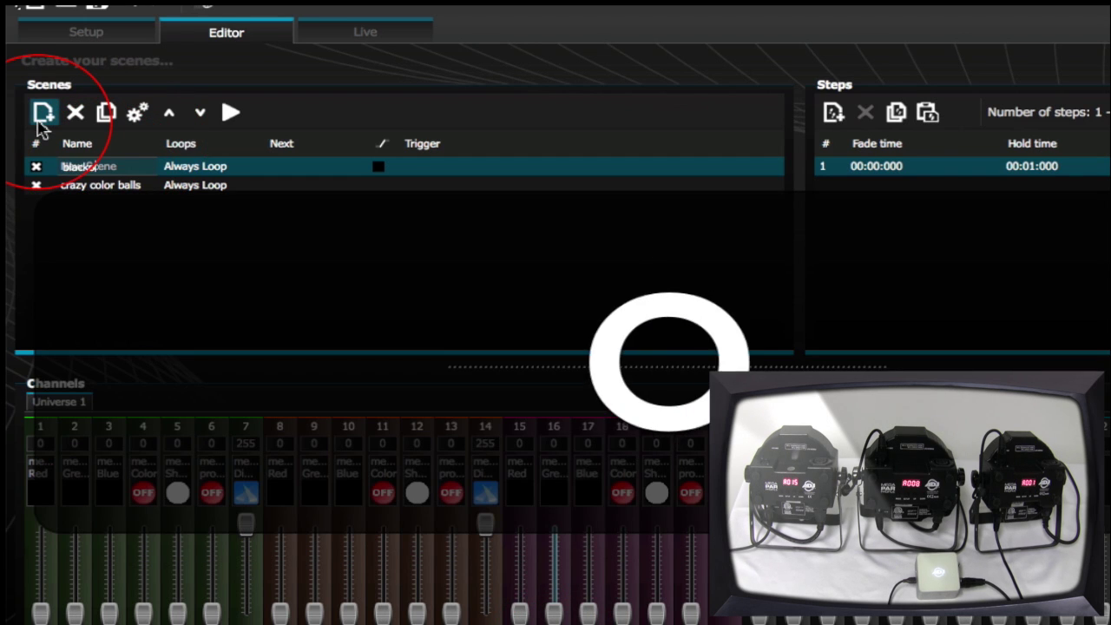
{"action": "type", "text": "t"}
{"action": "key", "text": "Return"}
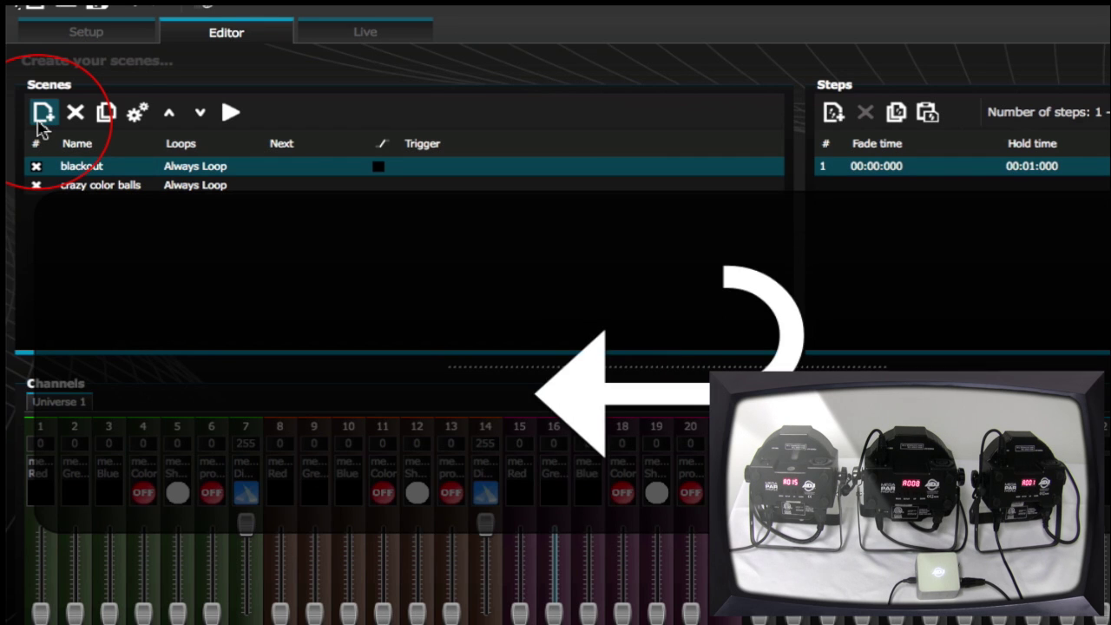
{"action": "left_click", "coordinate": [358, 35]}
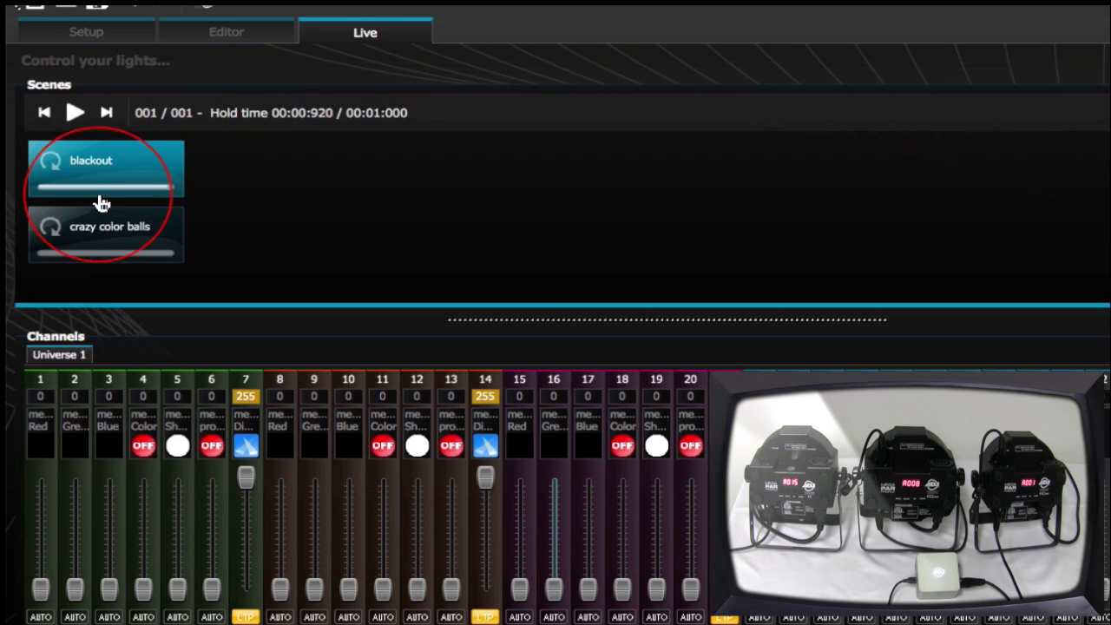
Step: Play the crazy color balls scene live, then return to the Editor
{"action": "left_click", "coordinate": [109, 234]}
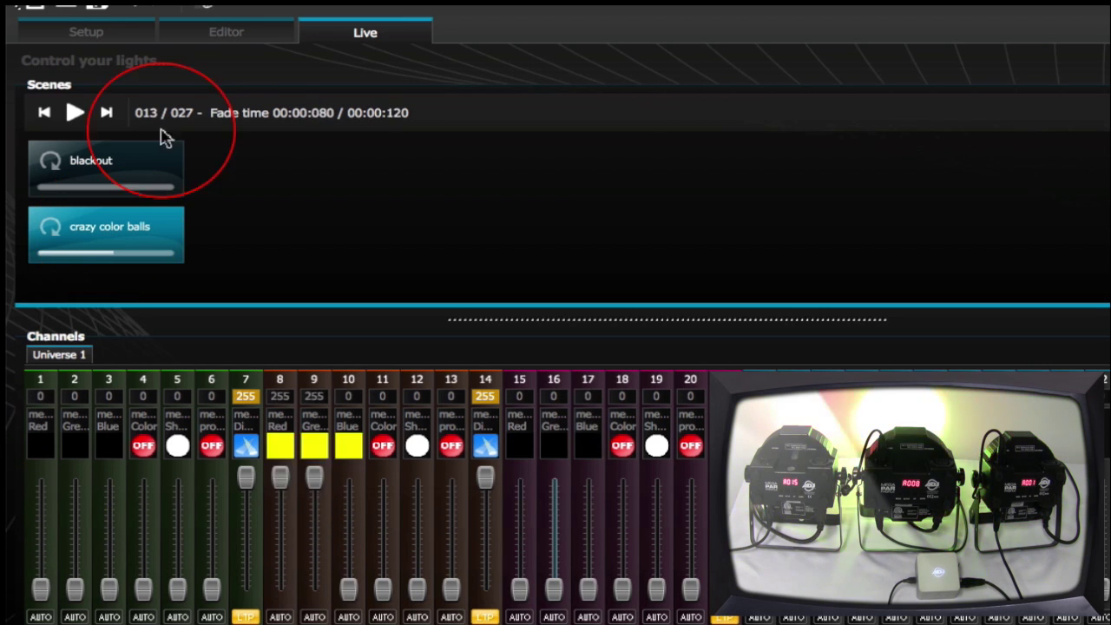
{"action": "left_click", "coordinate": [215, 39]}
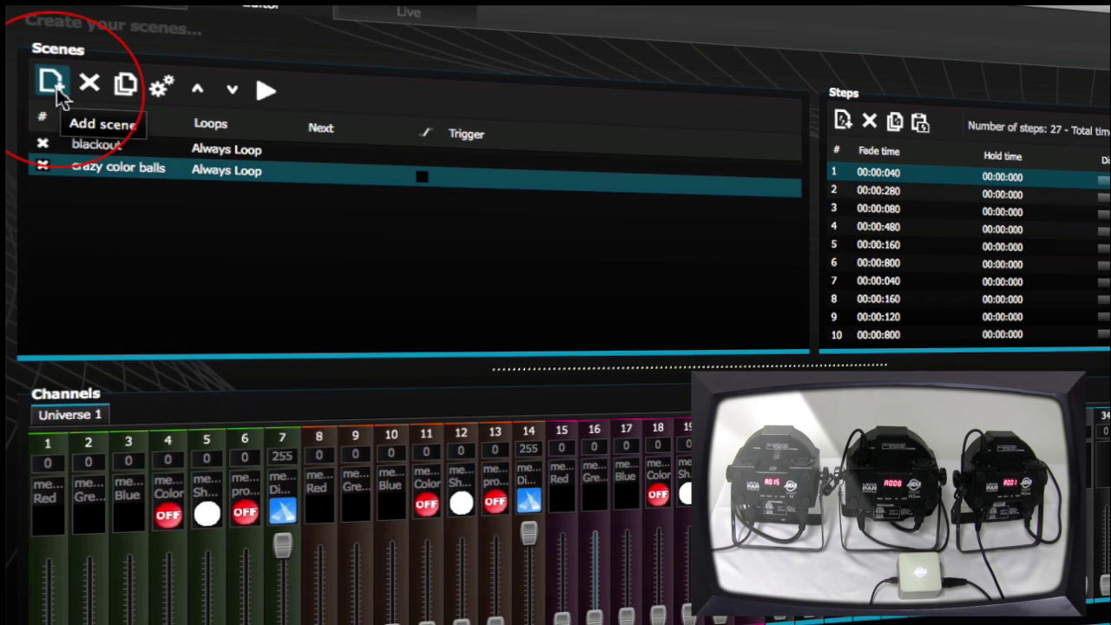
Step: Add a new scene with dimmer channels 7 and 14 and the red channels at full
{"action": "left_click", "coordinate": [53, 84]}
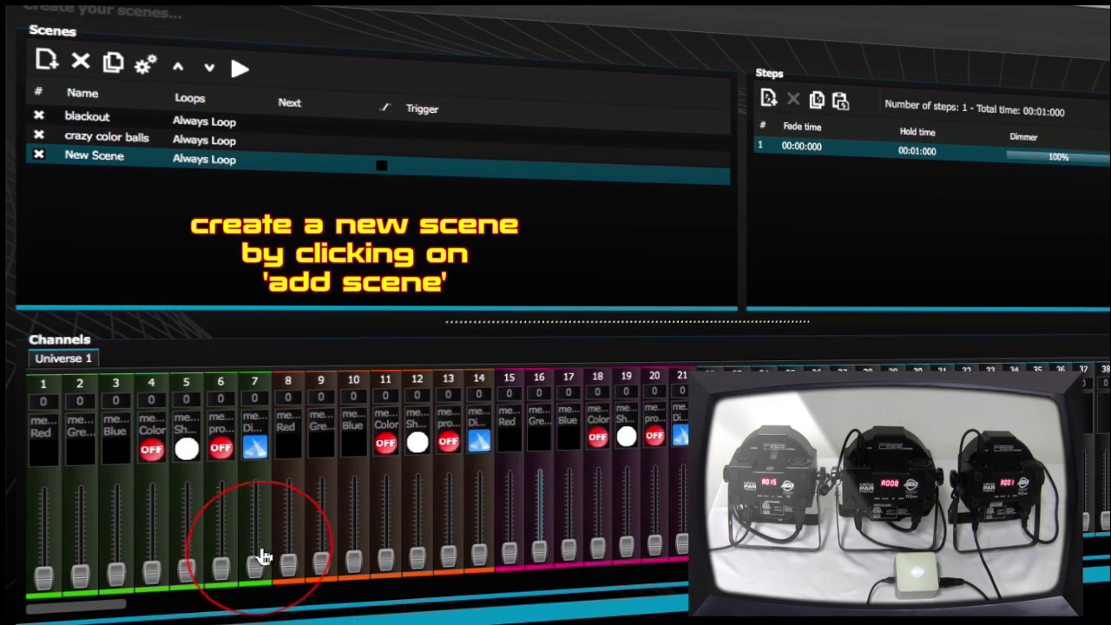
{"action": "left_click_drag", "start_coordinate": [255, 569], "coordinate": [256, 477]}
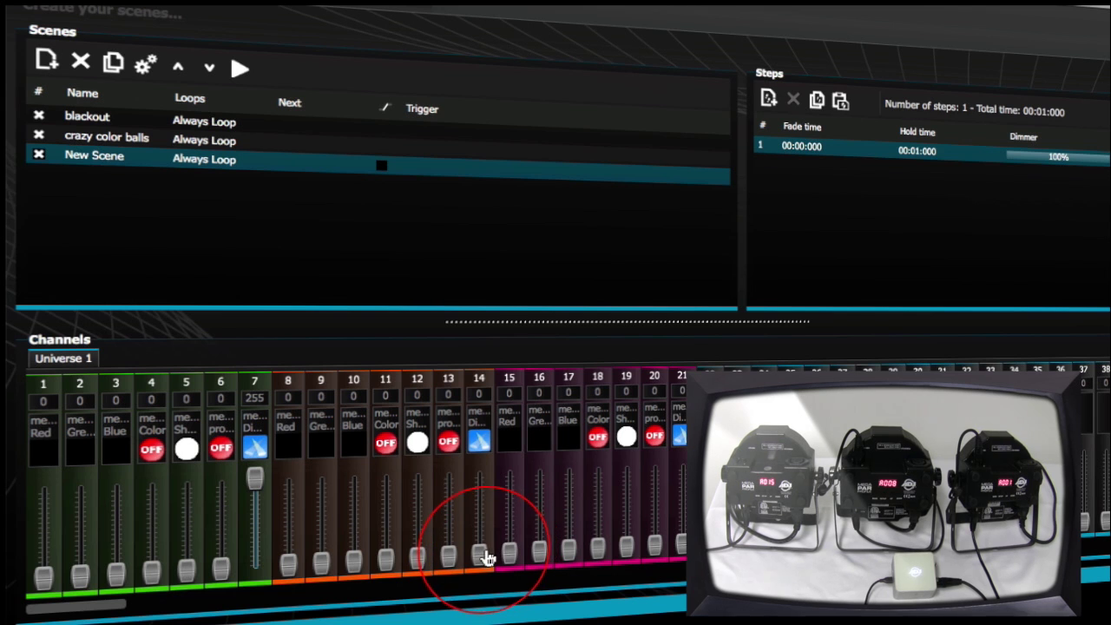
{"action": "left_click_drag", "start_coordinate": [486, 556], "coordinate": [492, 458]}
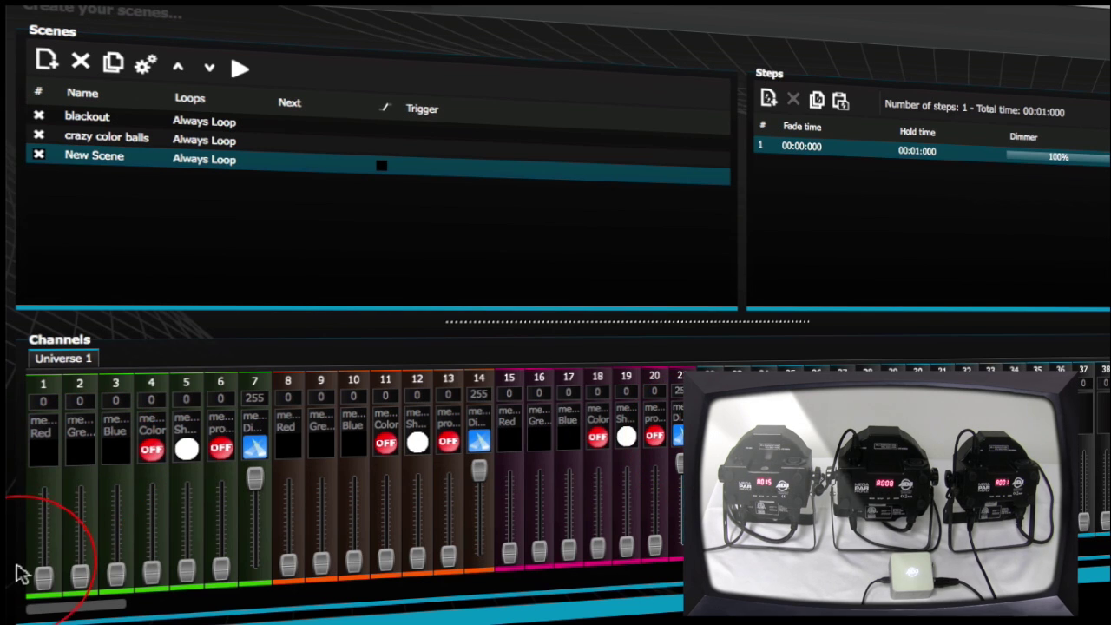
{"action": "mouse_move", "coordinate": [50, 577]}
{"action": "left_mouse_down"}
{"action": "mouse_move", "coordinate": [45, 543]}
{"action": "mouse_move", "coordinate": [46, 586]}
{"action": "left_mouse_up"}
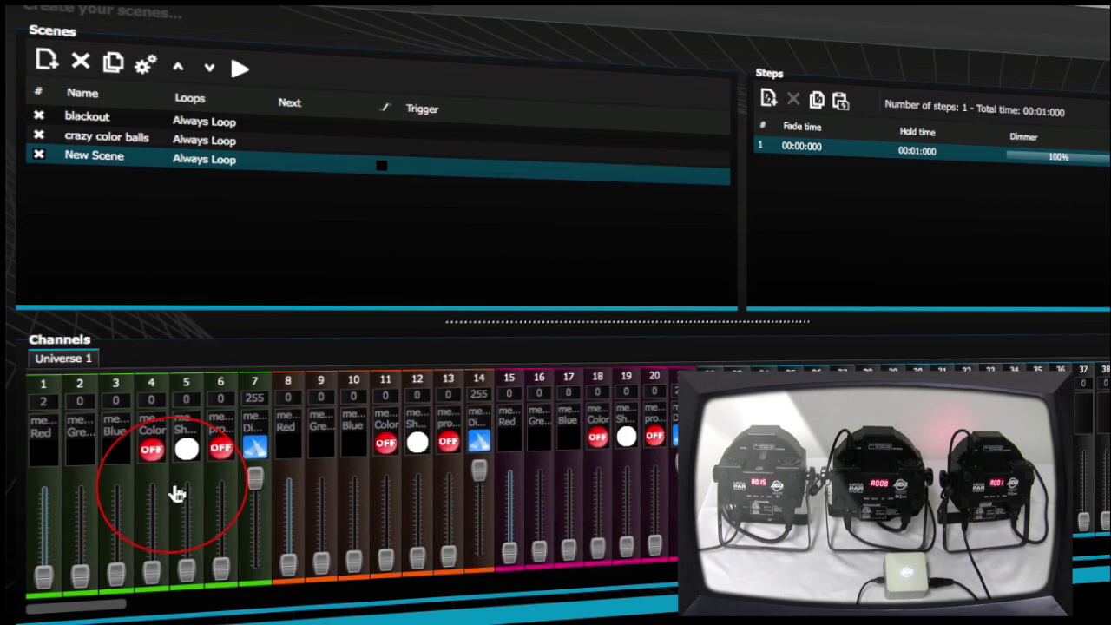
{"action": "left_click_drag", "start_coordinate": [45, 578], "coordinate": [46, 484]}
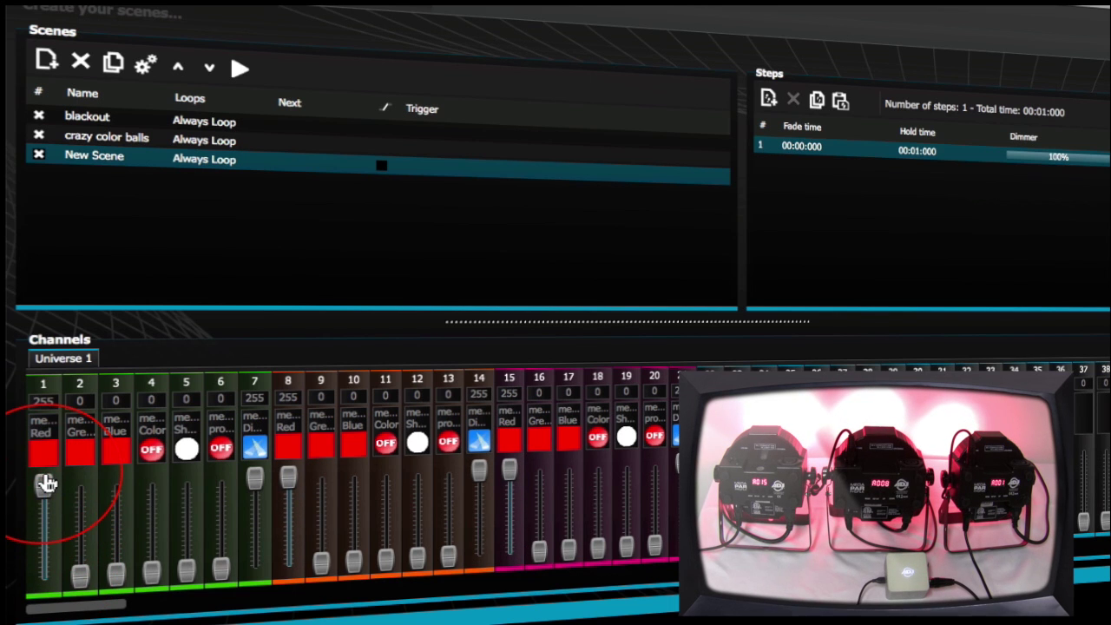
Step: Name the scene 'Red' and switch to the Live view
{"action": "double_click", "coordinate": [111, 162]}
{"action": "type", "text": "Red"}
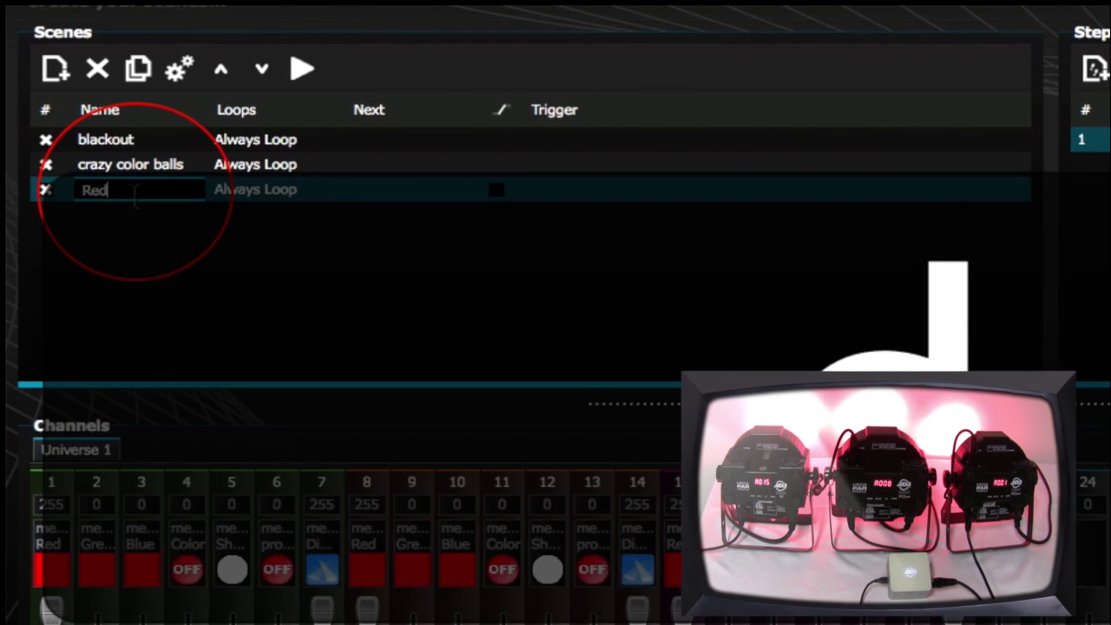
{"action": "key", "text": "Return"}
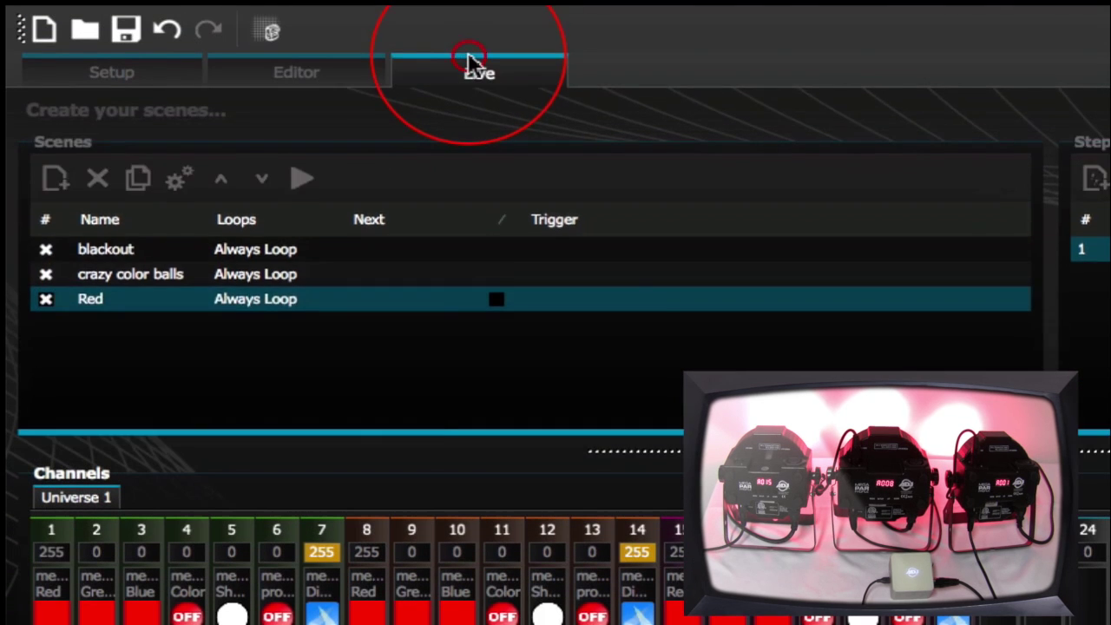
{"action": "left_click", "coordinate": [469, 59]}
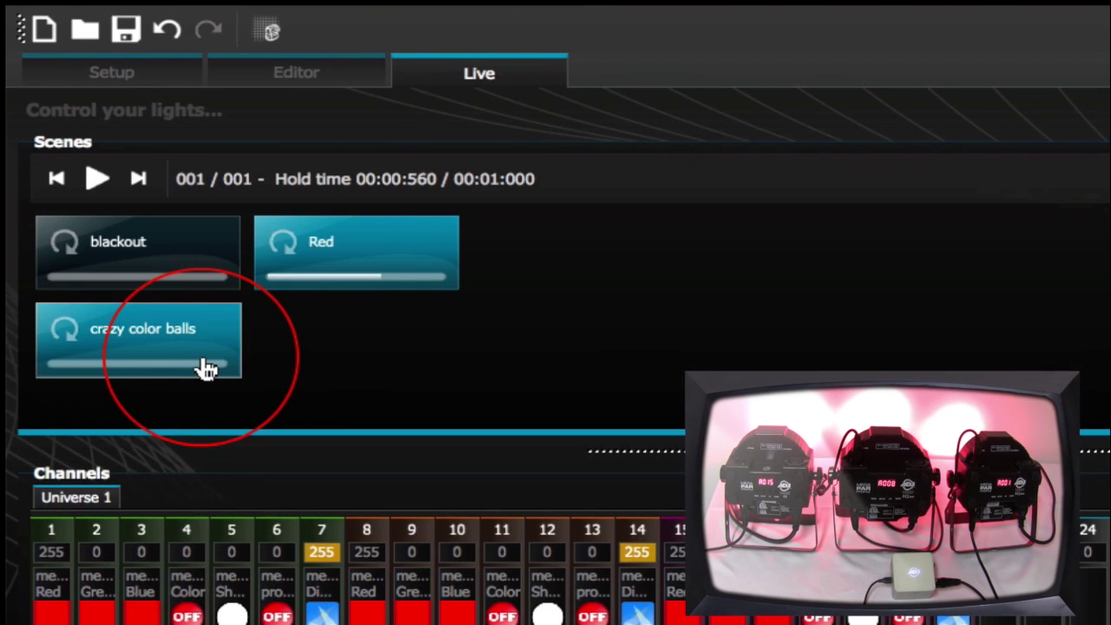
Step: Play blackout, Red, crazy color balls, Red and blackout live, then add a new scene in the Editor
{"action": "left_click", "coordinate": [169, 272]}
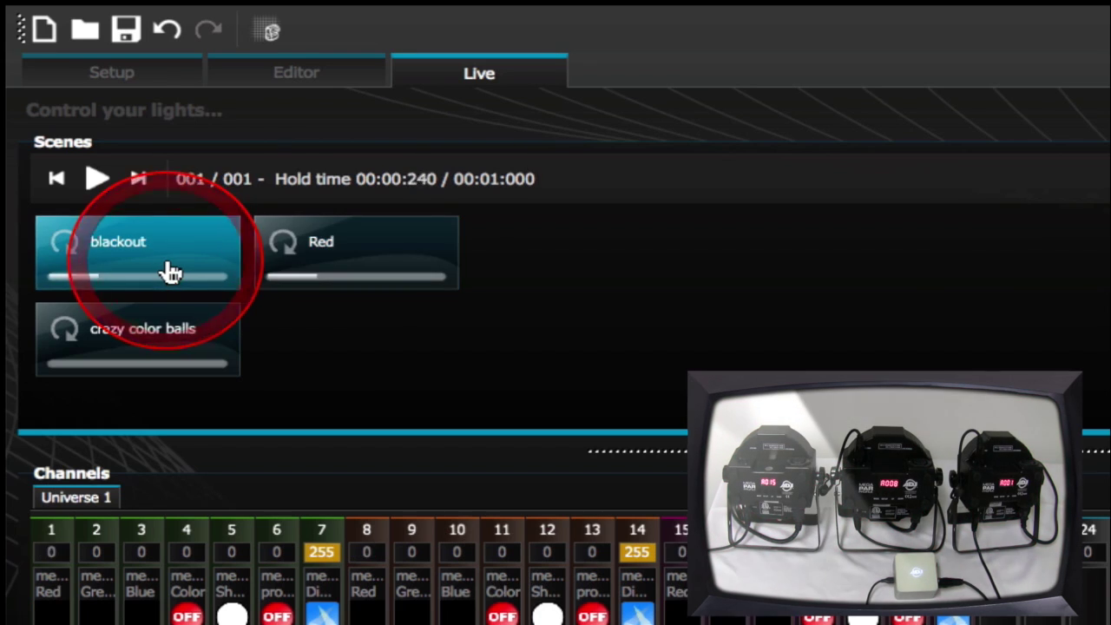
{"action": "left_click", "coordinate": [370, 270]}
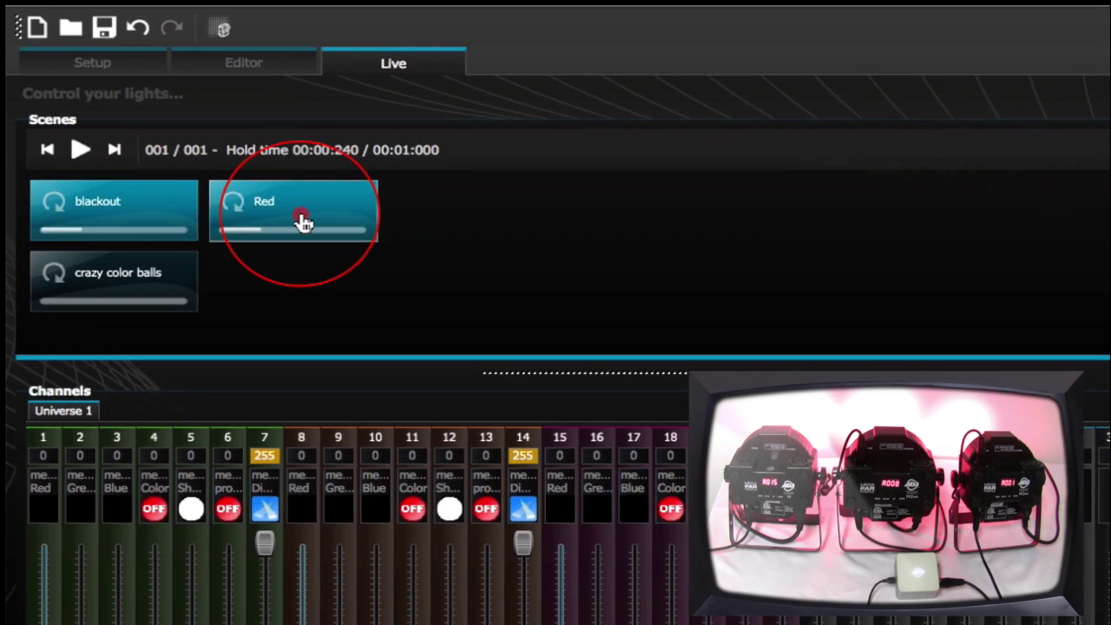
{"action": "left_click", "coordinate": [143, 304]}
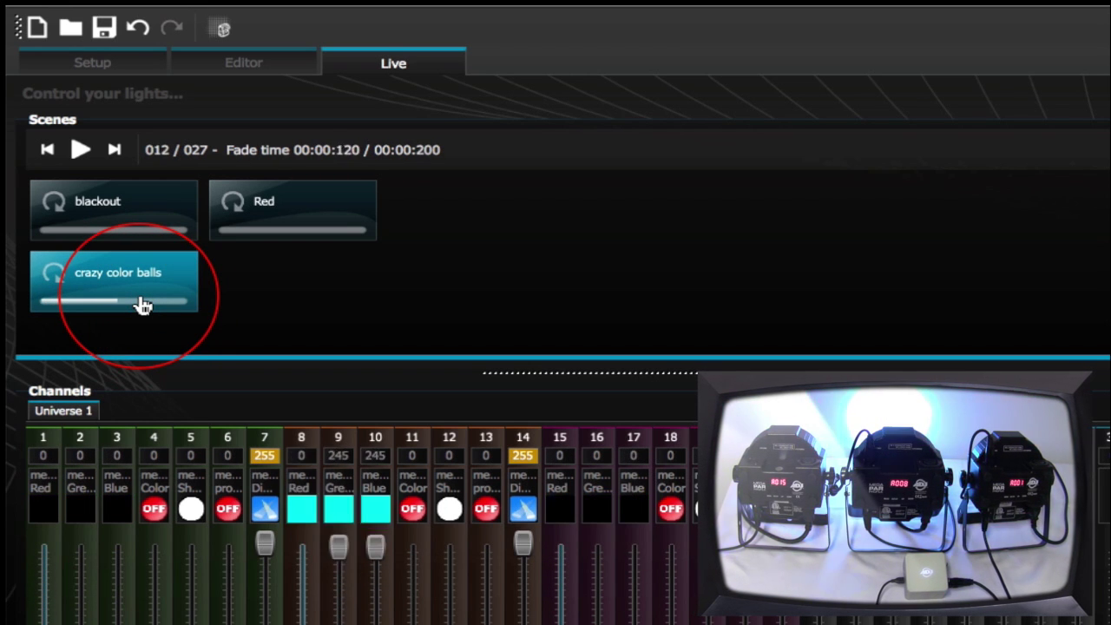
{"action": "left_click", "coordinate": [286, 224]}
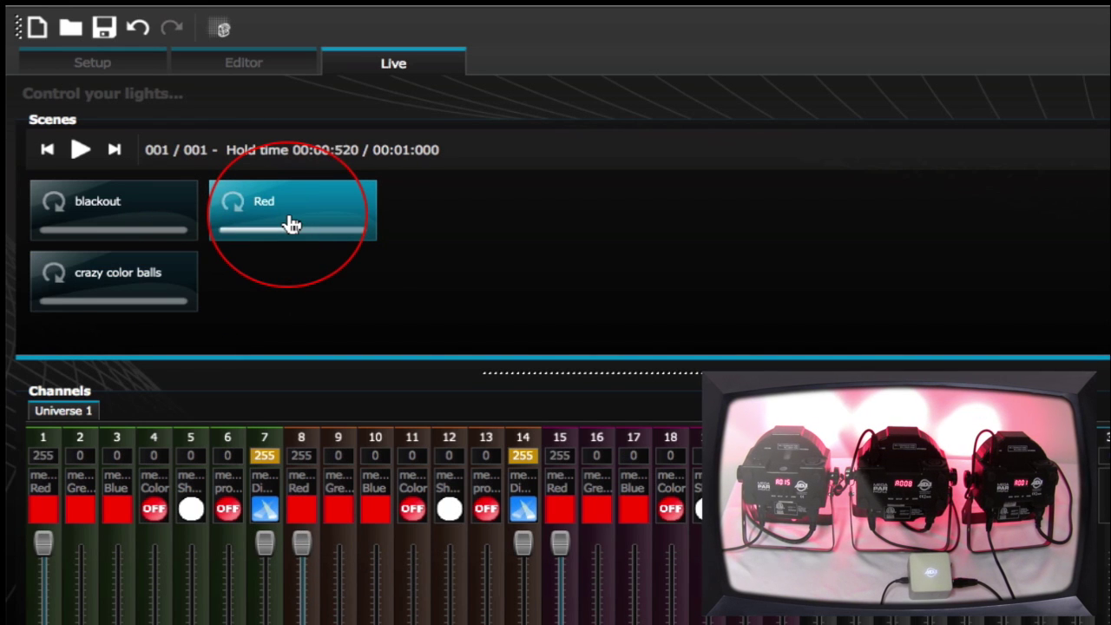
{"action": "left_click", "coordinate": [116, 202]}
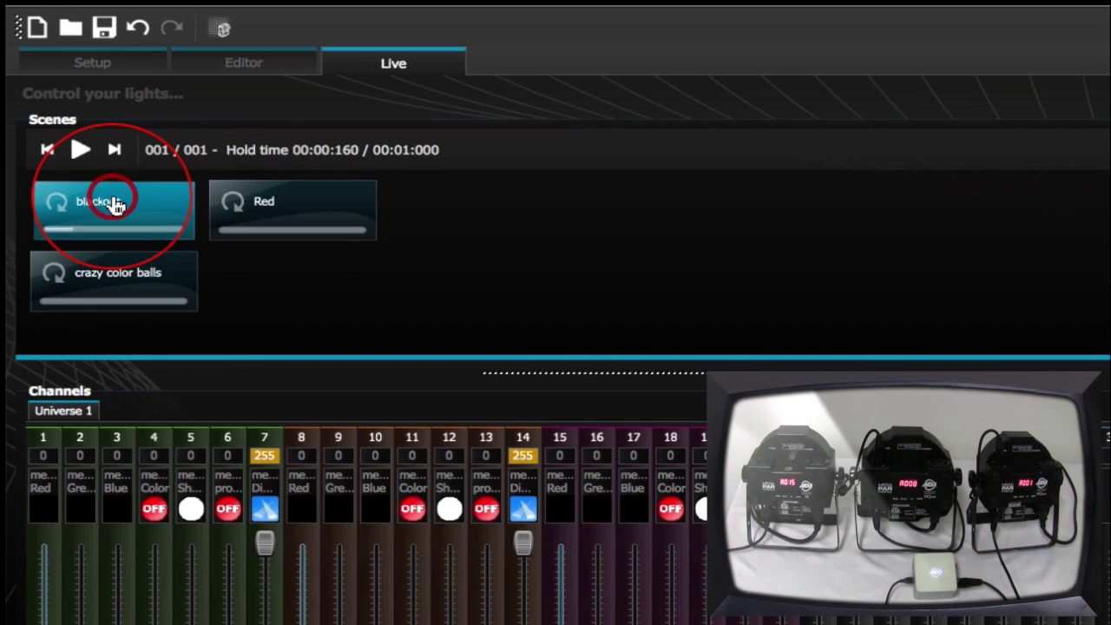
{"action": "left_click", "coordinate": [231, 77]}
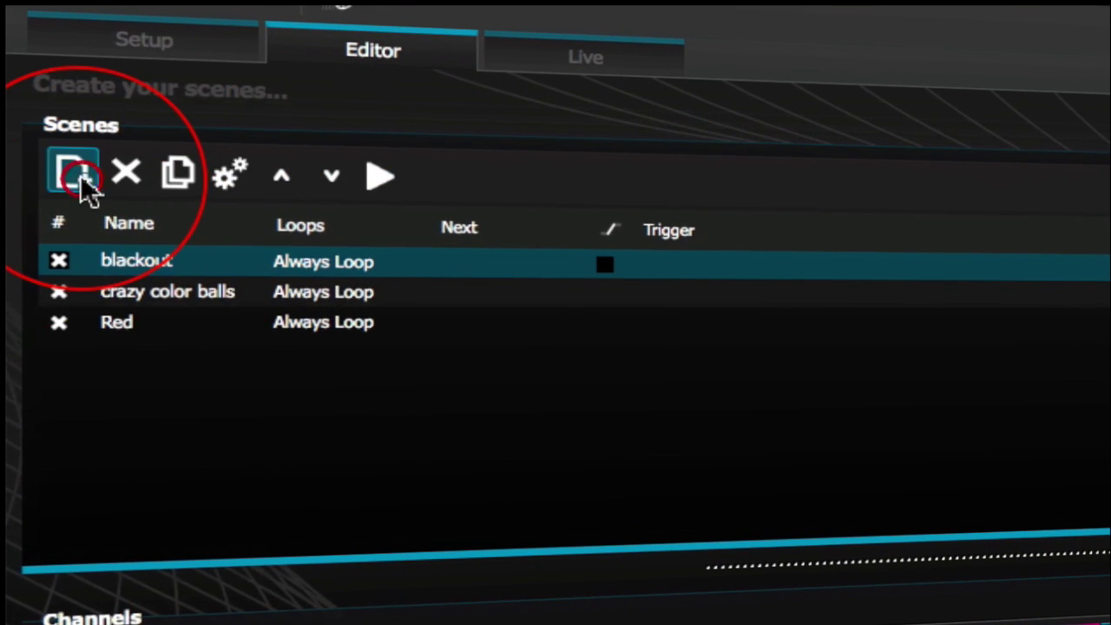
{"action": "left_click", "coordinate": [75, 174]}
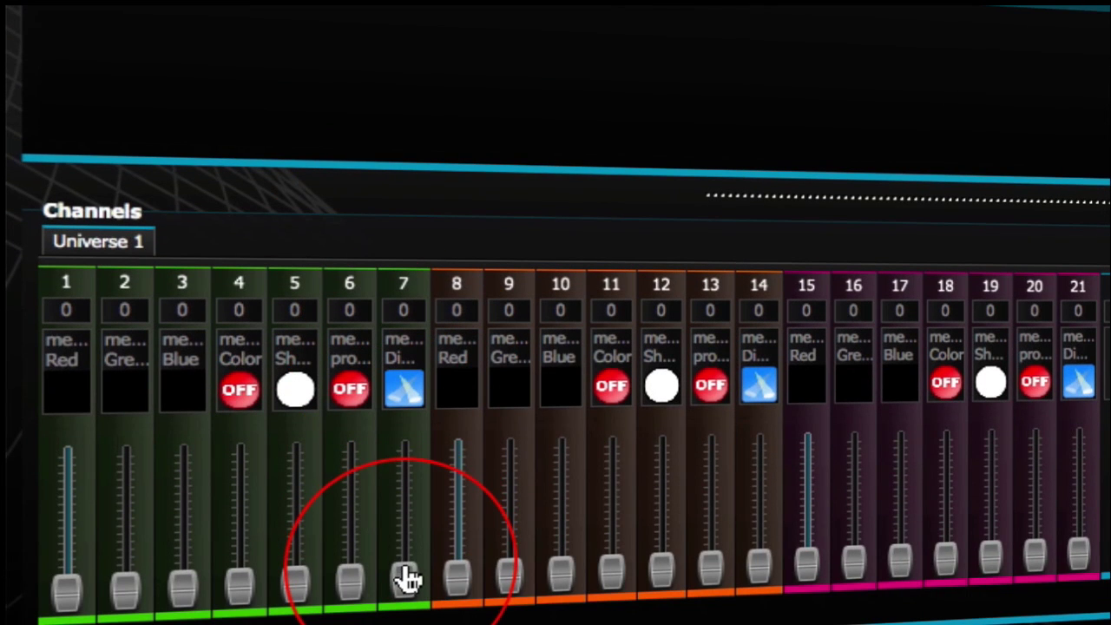
Step: Set the dimmers to 255, the red channels to 0 and the green channels to full
{"action": "scroll", "coordinate": [406, 580], "scroll_direction": "up", "scroll_amount": 5}
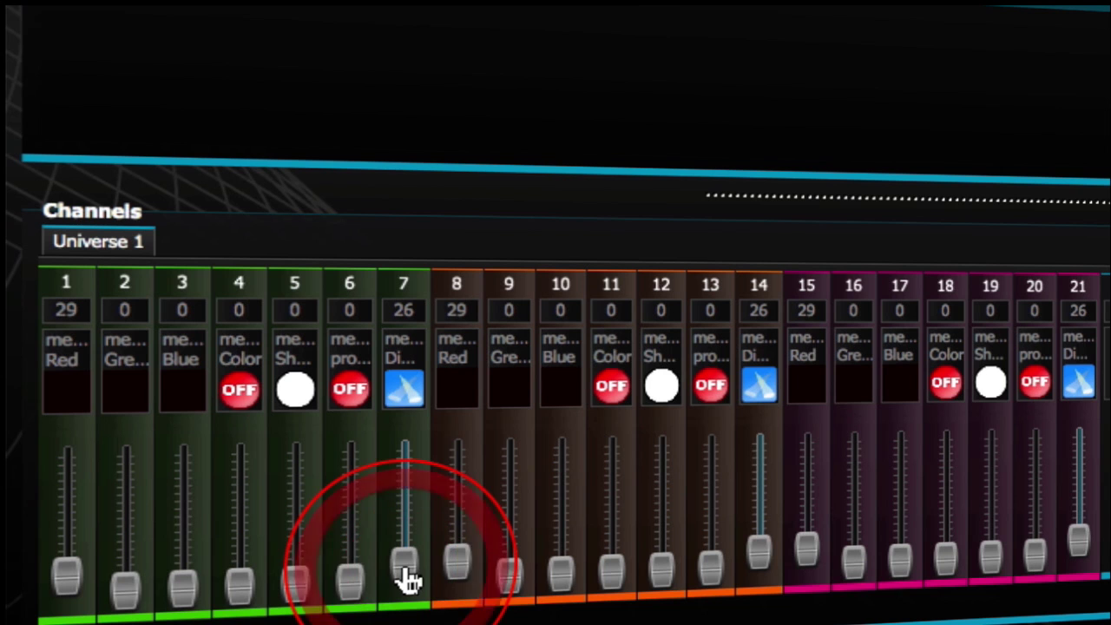
{"action": "left_click_drag", "start_coordinate": [405, 581], "coordinate": [408, 356]}
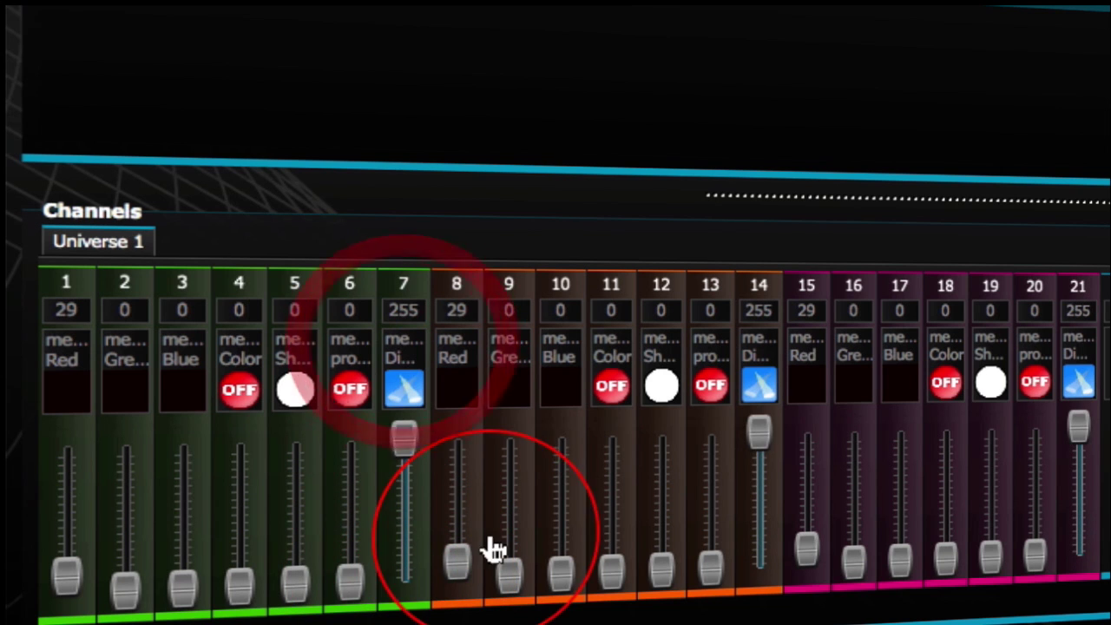
{"action": "left_click_drag", "start_coordinate": [456, 573], "coordinate": [129, 597]}
{"action": "left_click", "coordinate": [129, 597]}
{"action": "left_click_drag", "start_coordinate": [126, 598], "coordinate": [128, 442]}
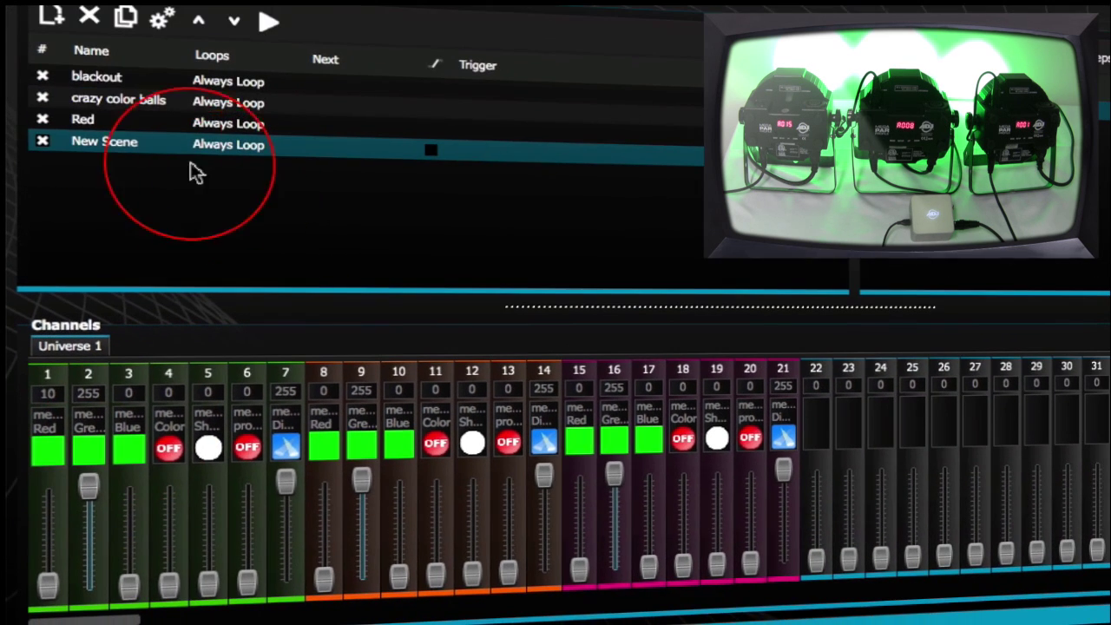
Step: Name the scene 'Green'
{"action": "double_click", "coordinate": [113, 143]}
{"action": "type", "text": "Gr"}
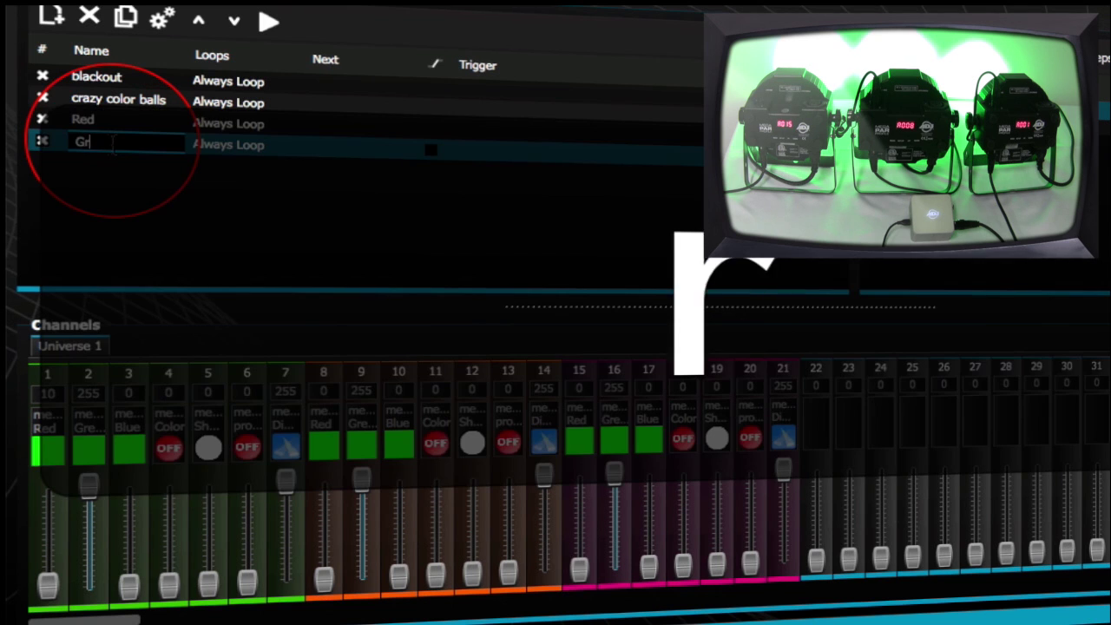
{"action": "type", "text": "een"}
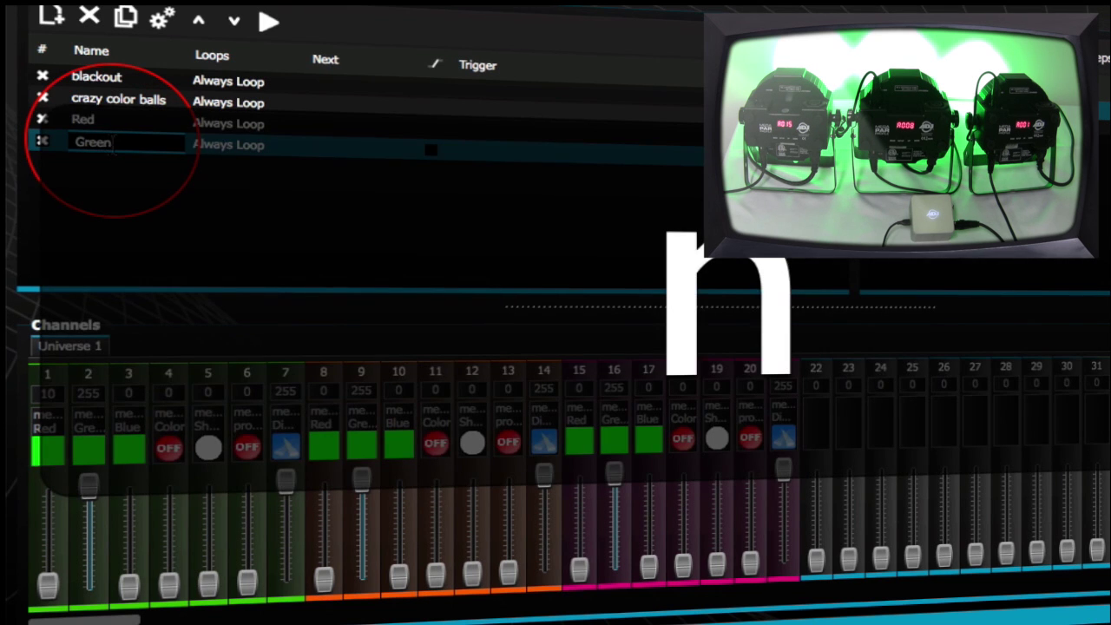
{"action": "key", "text": "Return"}
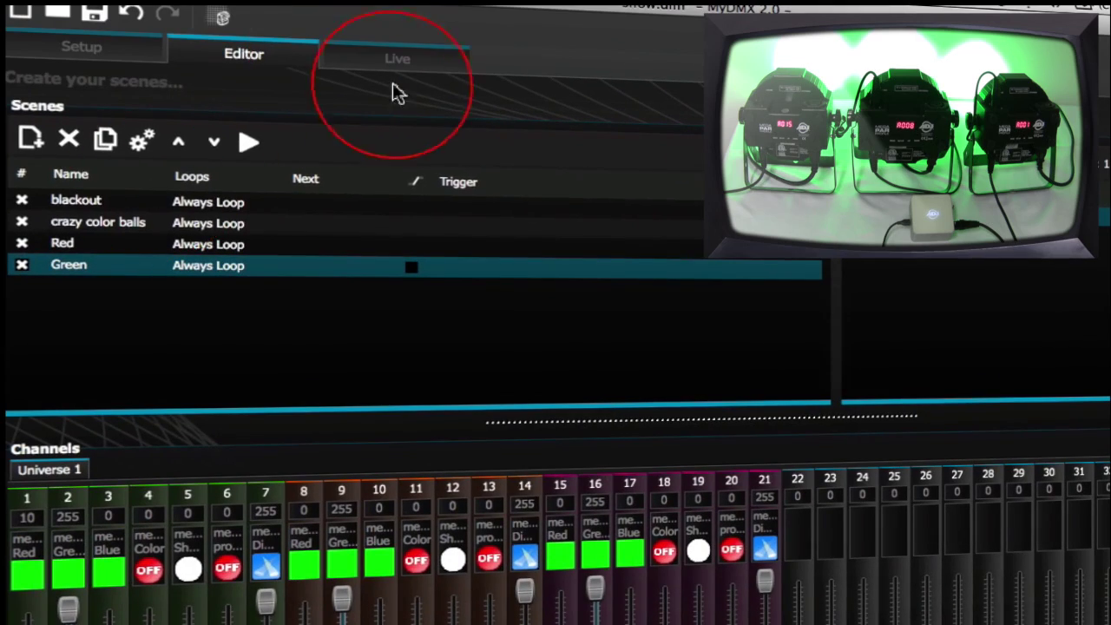
Step: In the Live view, play the Red scene and then black out the lights
{"action": "left_click", "coordinate": [401, 63]}
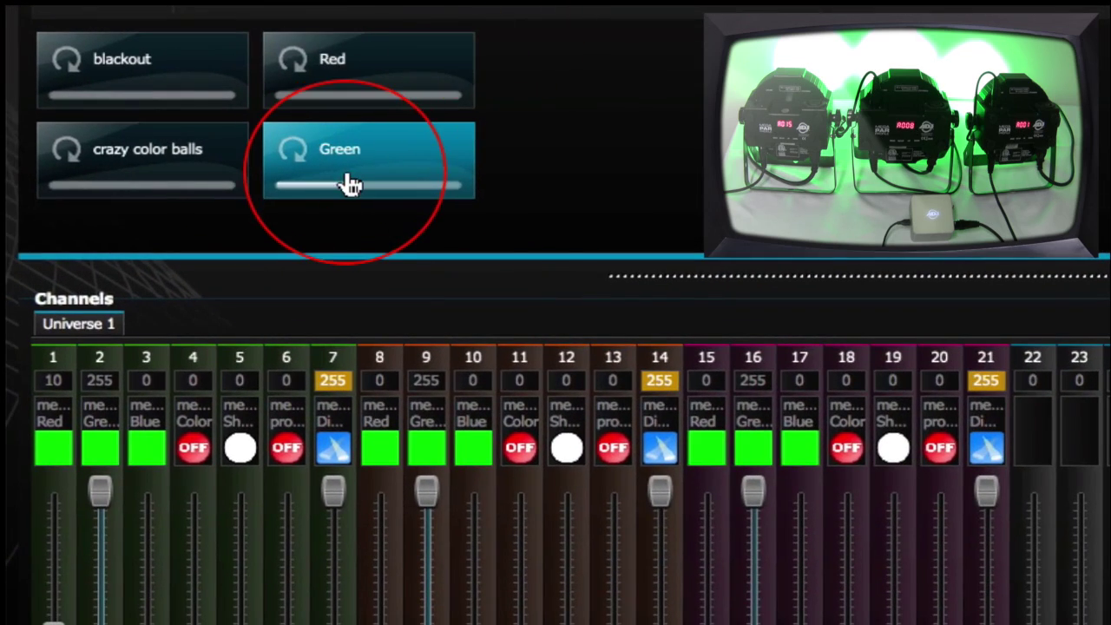
{"action": "left_click", "coordinate": [367, 99]}
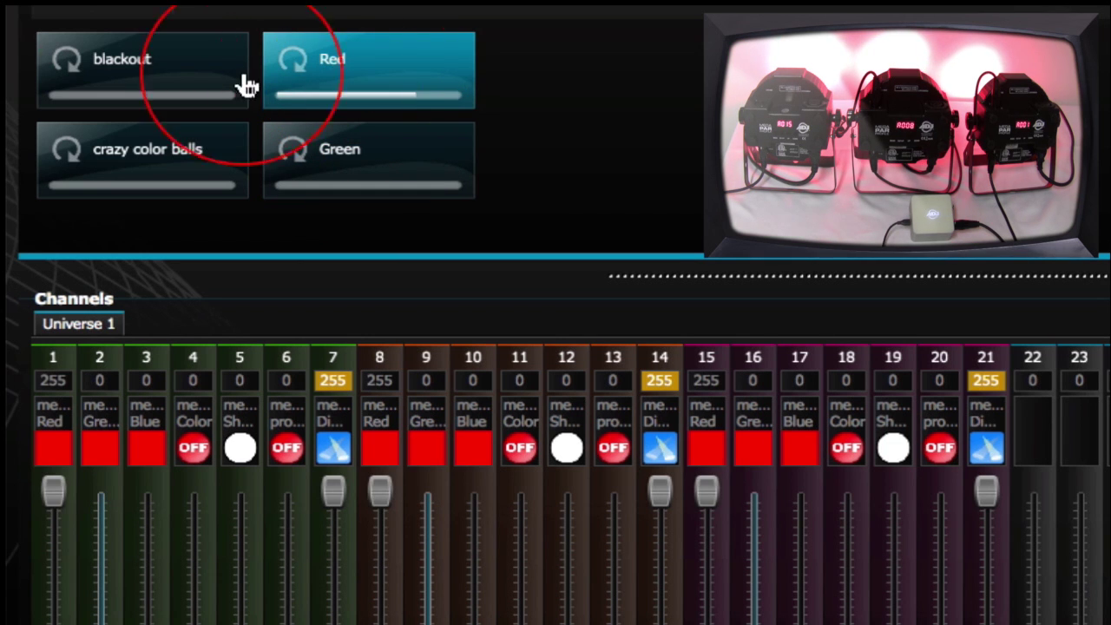
{"action": "left_click", "coordinate": [119, 85]}
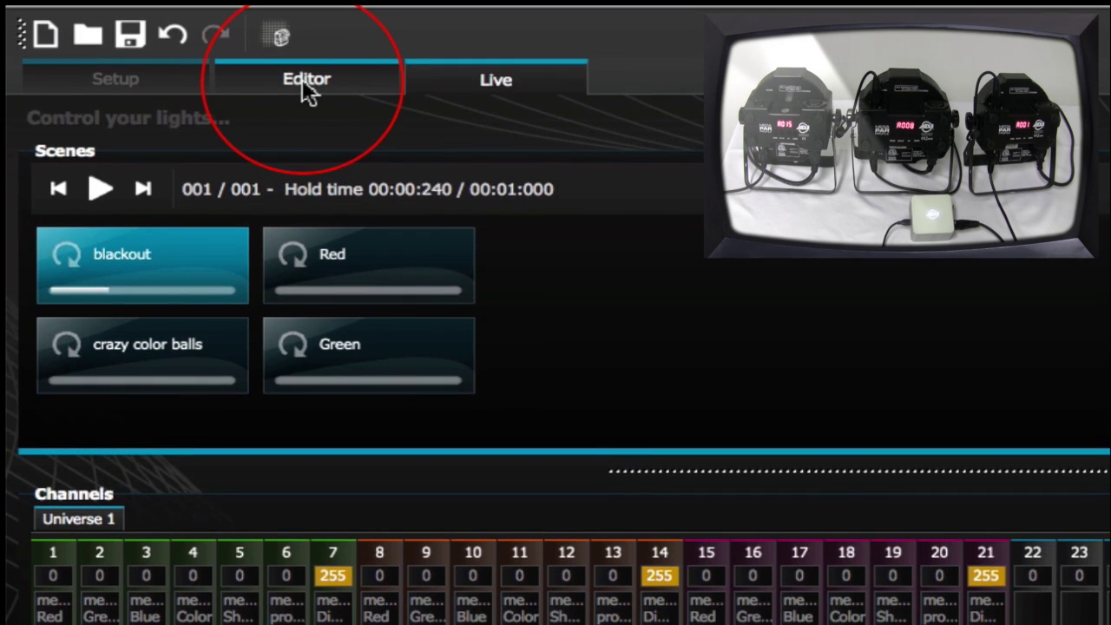
Step: Add a new scene with dimmer channel 21 and the blue channels at full
{"action": "left_click", "coordinate": [305, 87]}
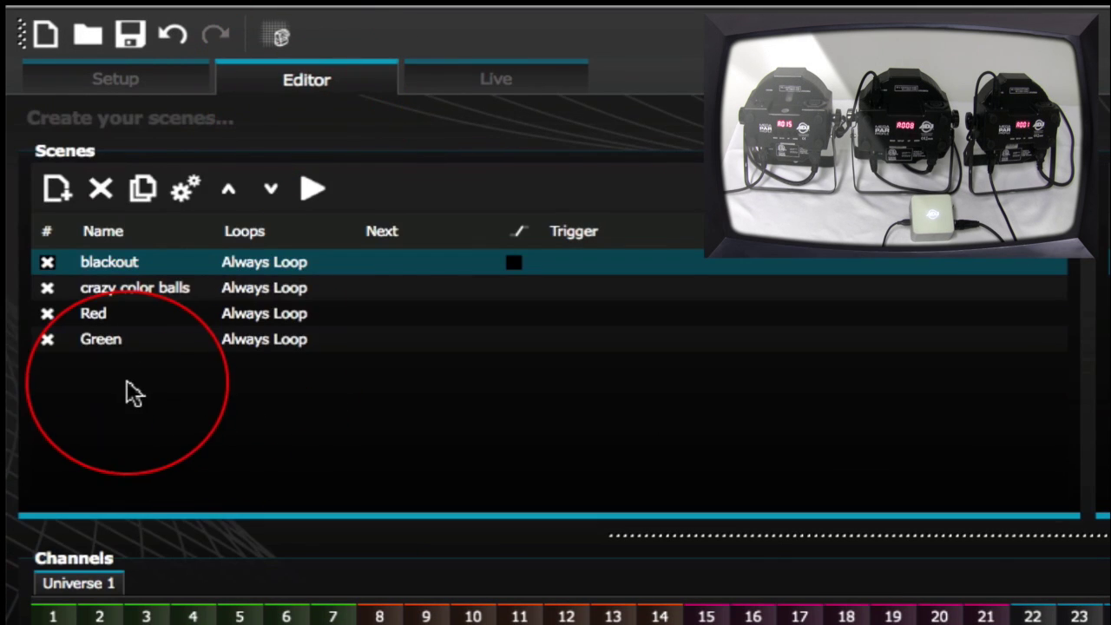
{"action": "left_click", "coordinate": [59, 193]}
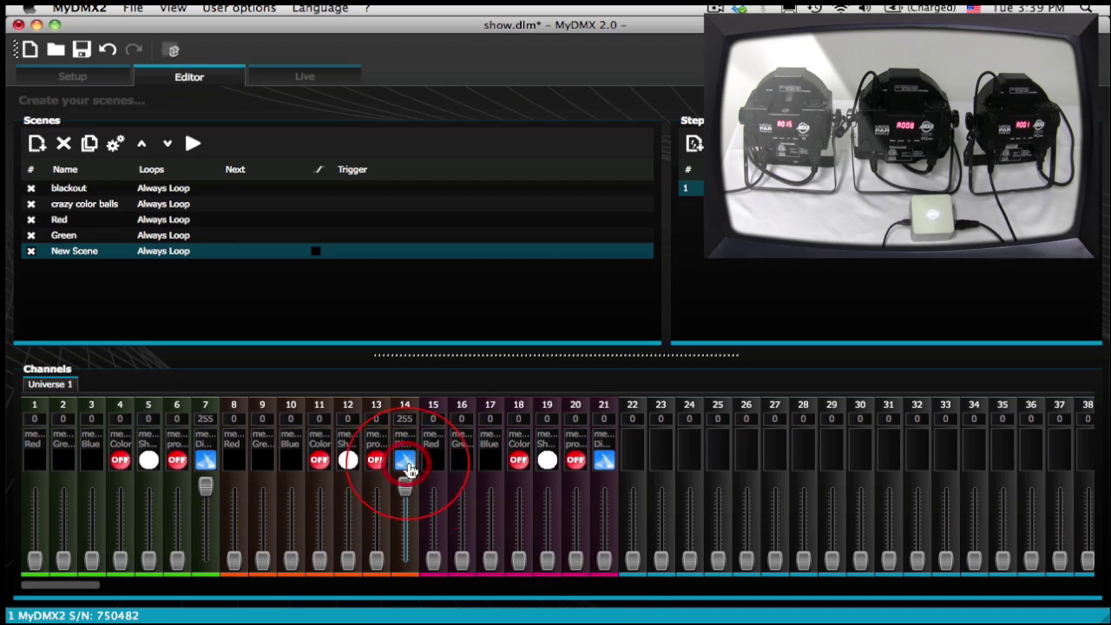
{"action": "left_click_drag", "start_coordinate": [611, 567], "coordinate": [605, 487]}
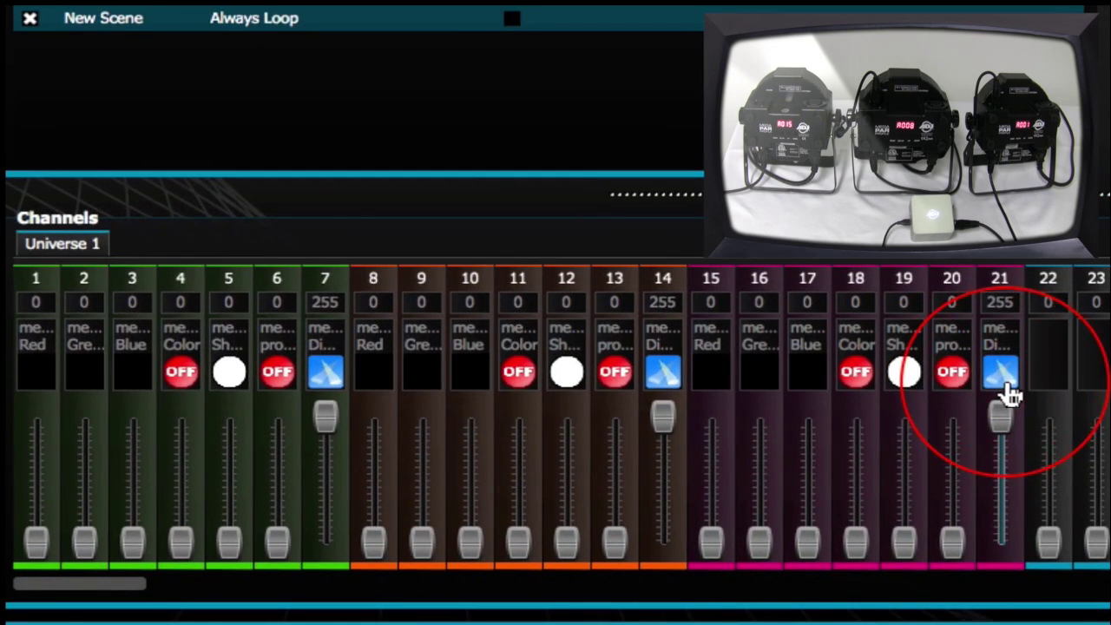
{"action": "left_click_drag", "start_coordinate": [124, 533], "coordinate": [137, 562]}
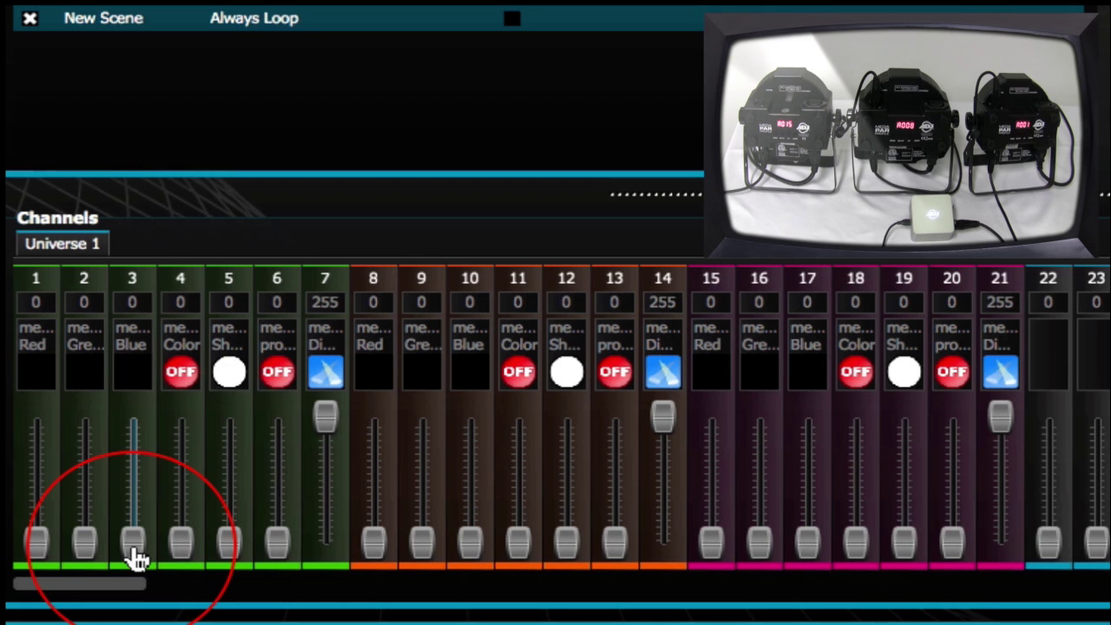
{"action": "left_click_drag", "start_coordinate": [136, 552], "coordinate": [136, 405]}
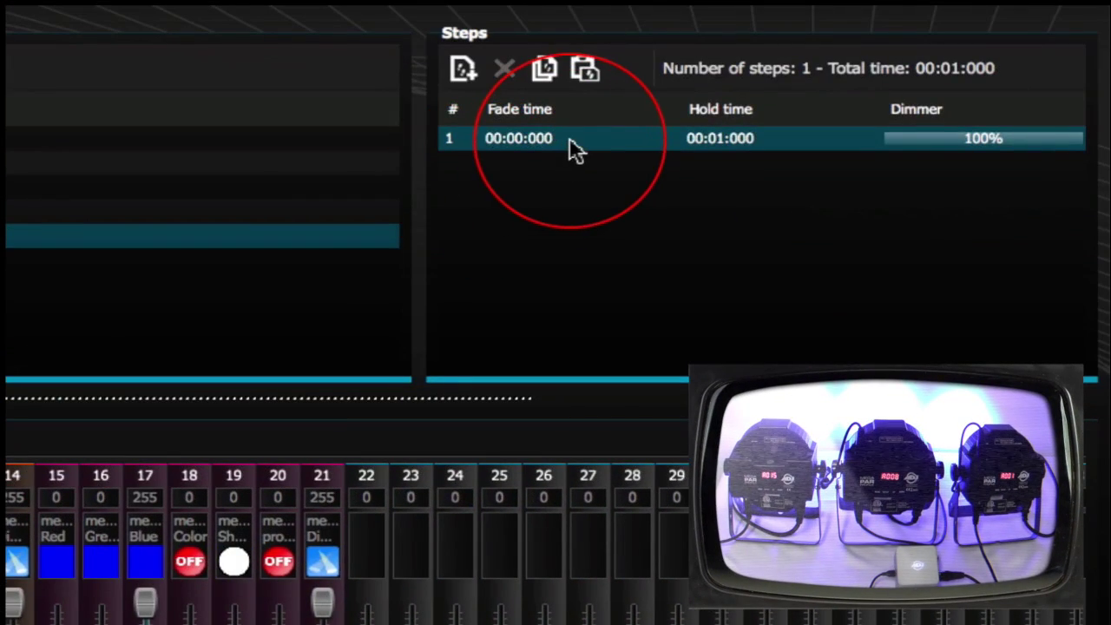
Step: Set the scene step's fade time to 00:03:000
{"action": "double_click", "coordinate": [570, 137]}
{"action": "left_click", "coordinate": [653, 133]}
{"action": "left_click", "coordinate": [653, 133]}
{"action": "left_click", "coordinate": [653, 133]}
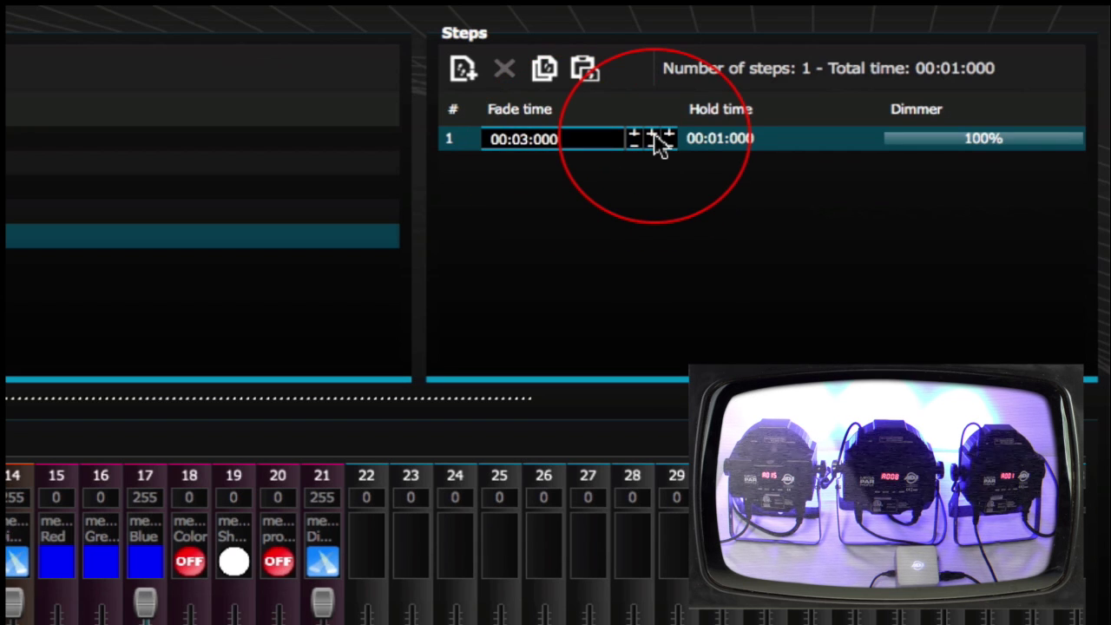
{"action": "key", "text": "Return"}
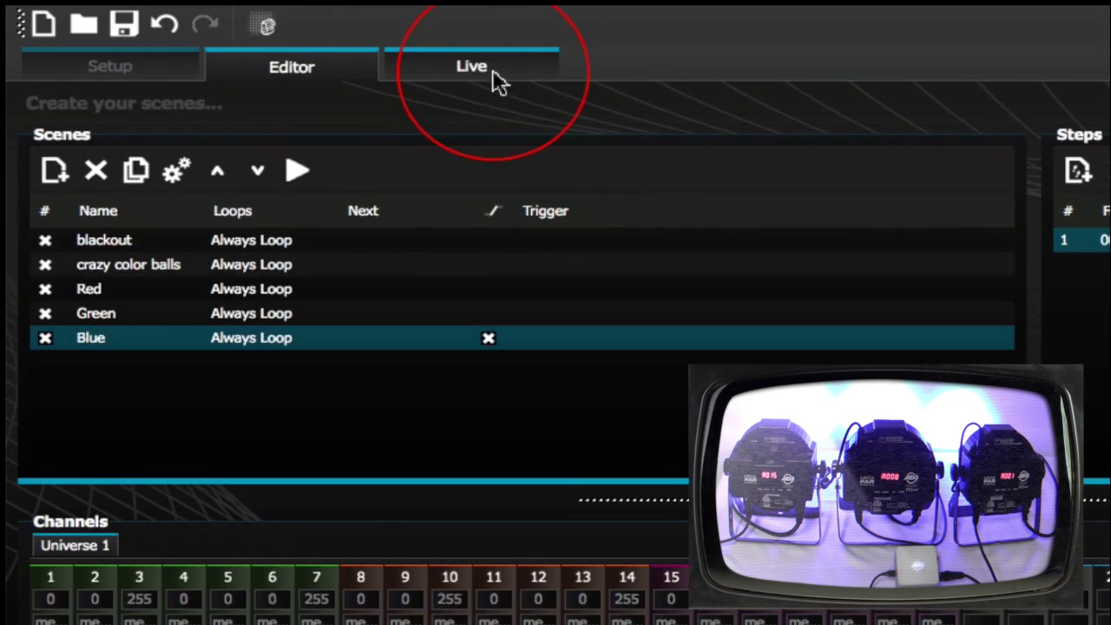
Step: Alternate Blue and blackout live to watch the 3-second fade, then add another scene in the editor
{"action": "left_click", "coordinate": [494, 72]}
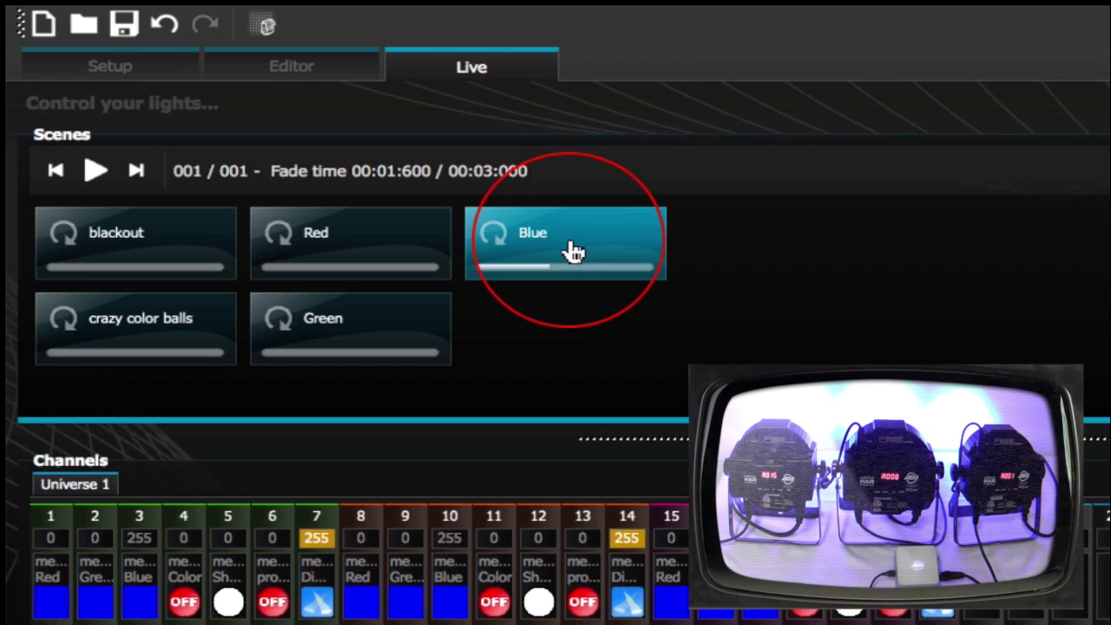
{"action": "left_click", "coordinate": [193, 239]}
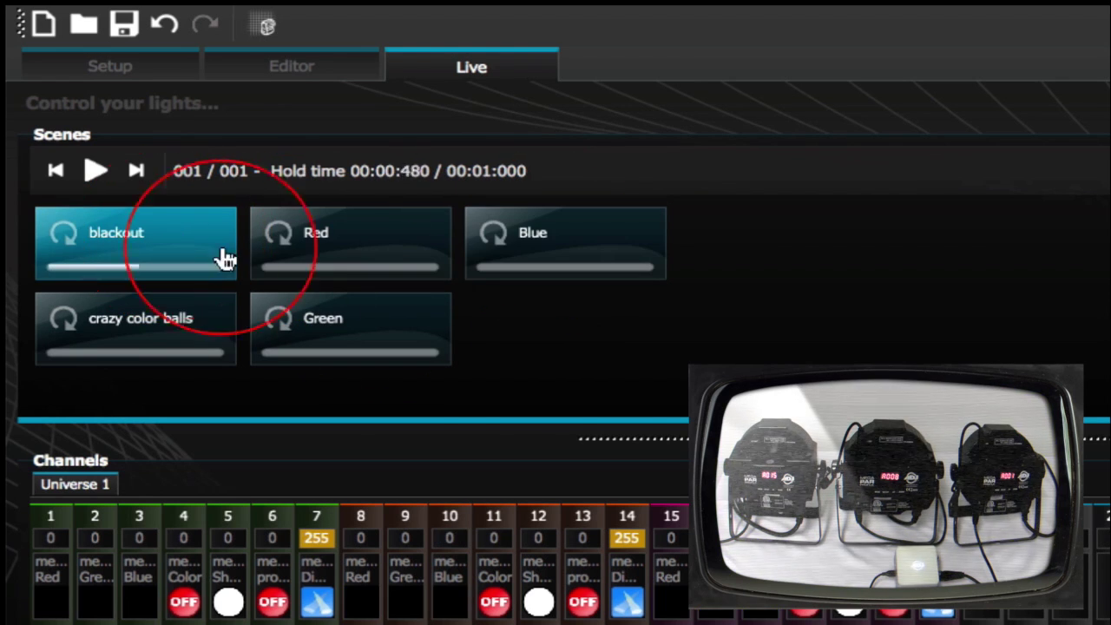
{"action": "left_click", "coordinate": [585, 271]}
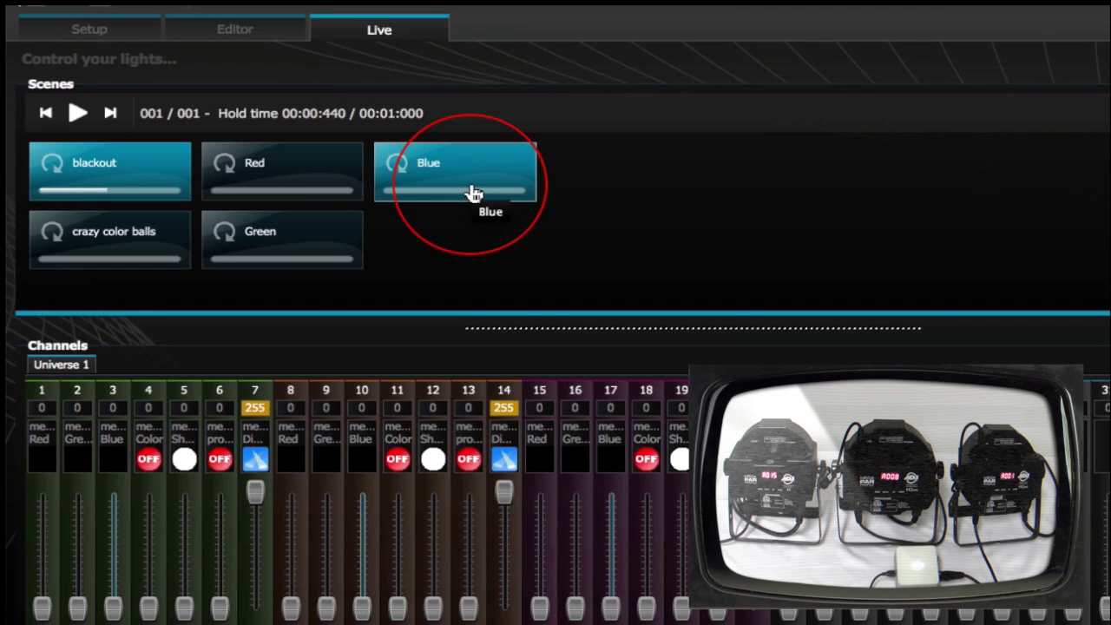
{"action": "left_click", "coordinate": [473, 193]}
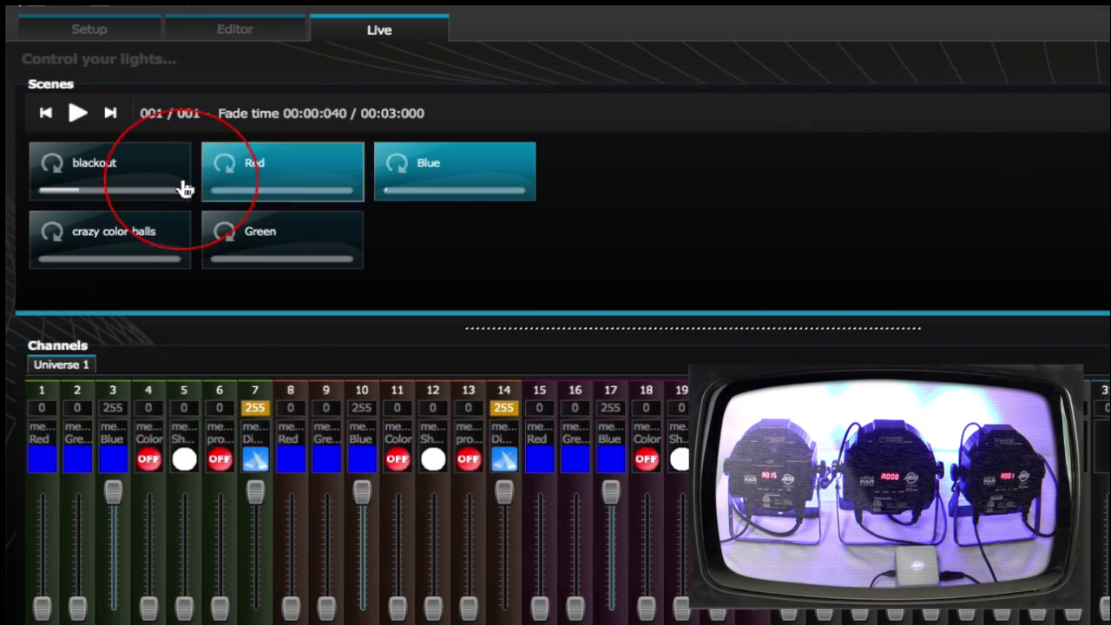
{"action": "left_click", "coordinate": [130, 173]}
{"action": "left_click", "coordinate": [446, 195]}
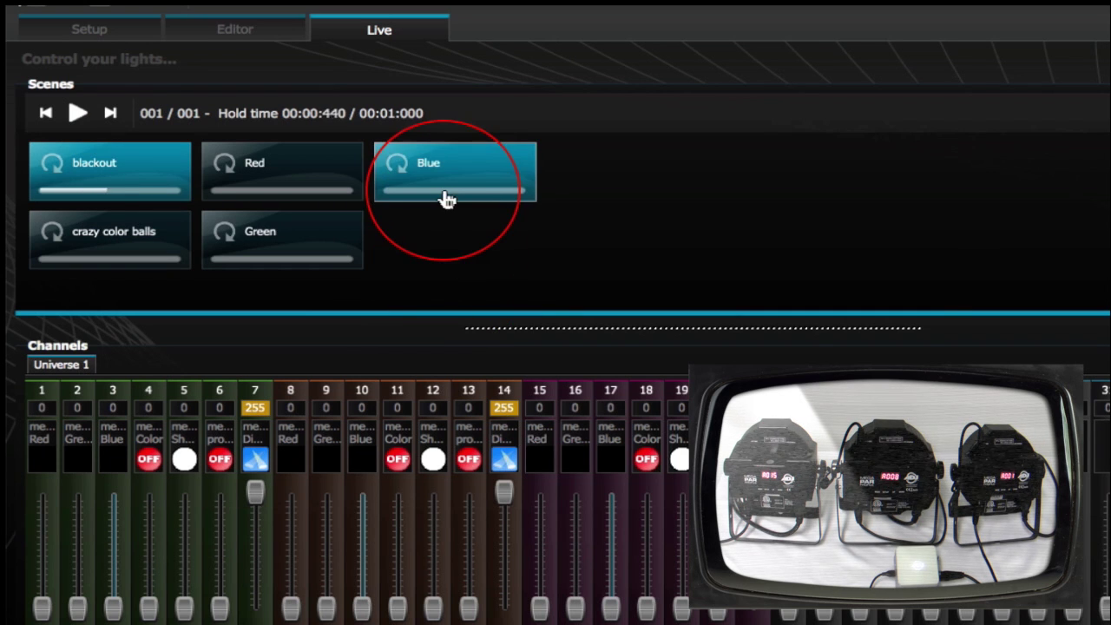
{"action": "left_click", "coordinate": [449, 184]}
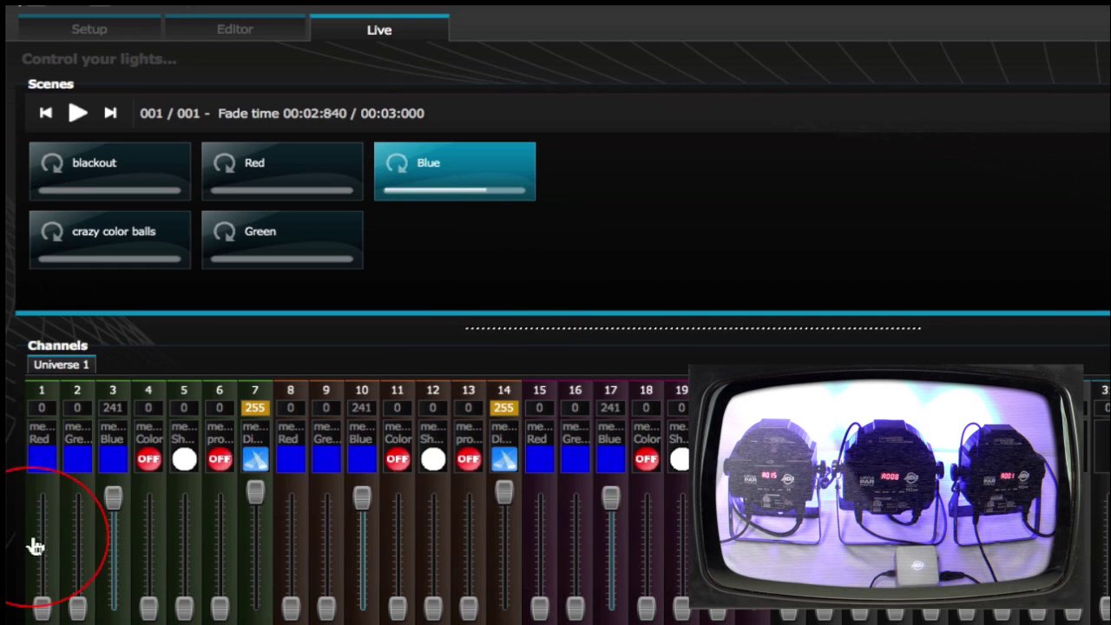
{"action": "left_click", "coordinate": [144, 185]}
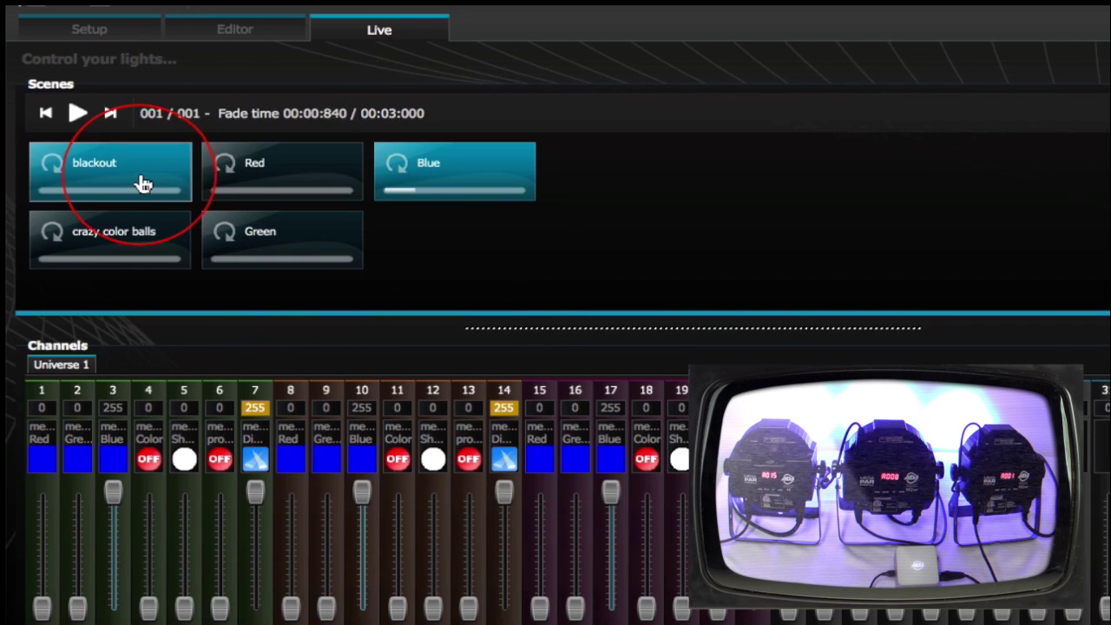
{"action": "left_click", "coordinate": [247, 34]}
{"action": "double_click", "coordinate": [87, 265]}
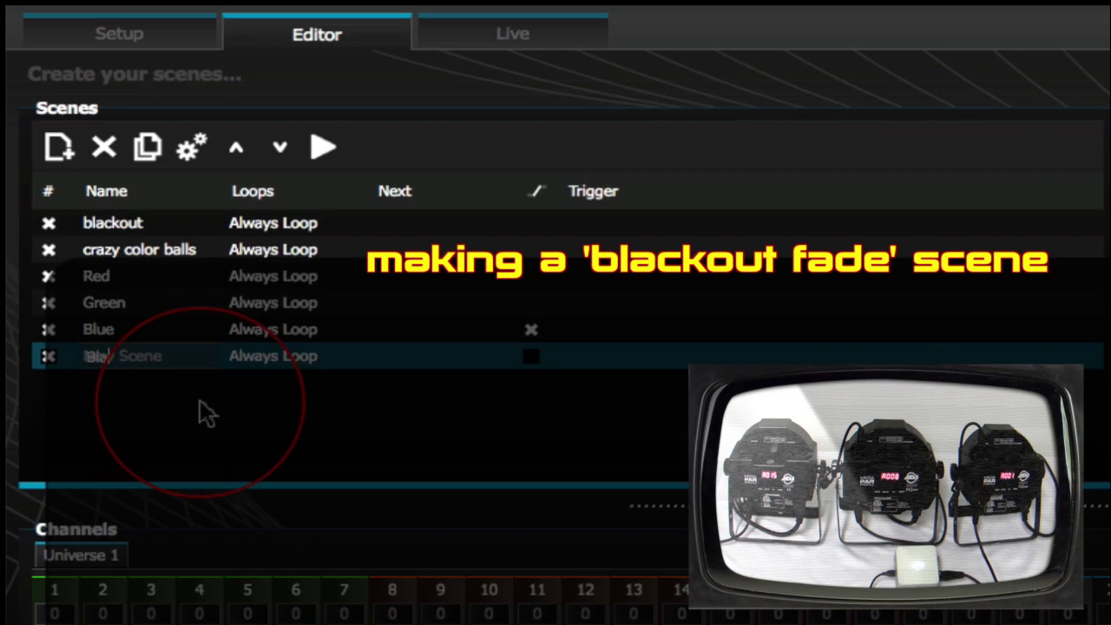
Step: Name the scene 'Blackout Fade', enable Blue's option, and set a 00:03:000 fade time
{"action": "type", "text": "ut Fade"}
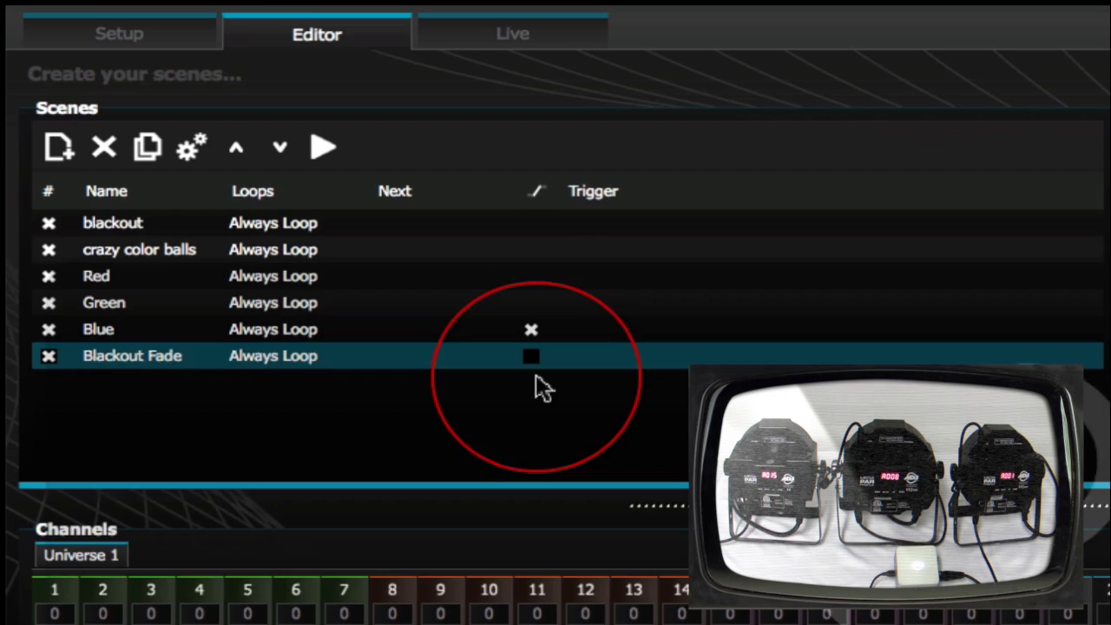
{"action": "left_click", "coordinate": [532, 356]}
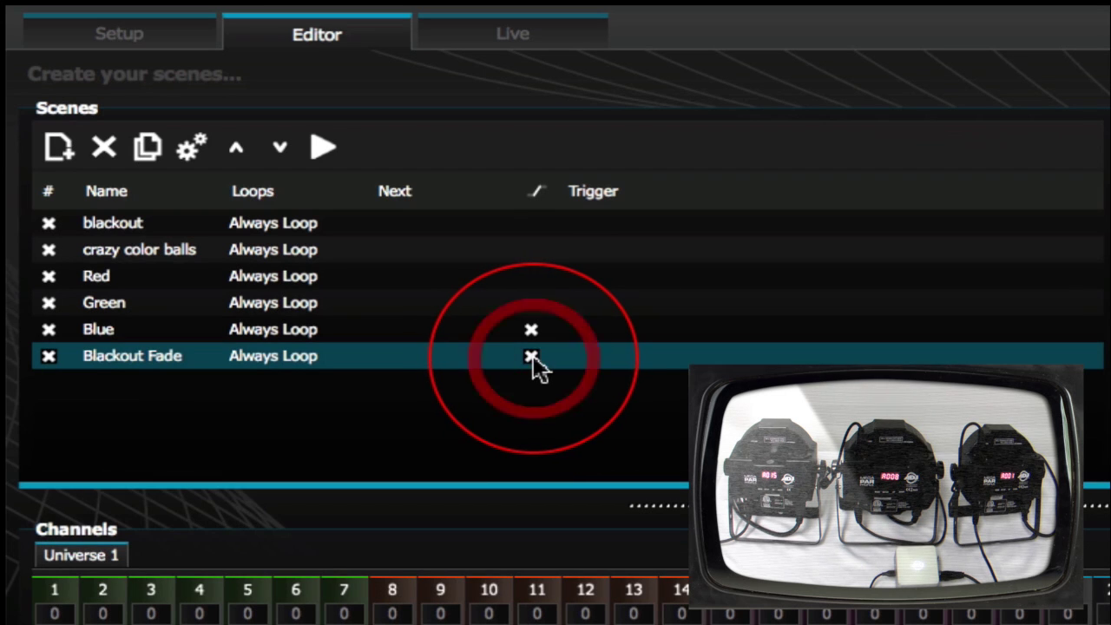
{"action": "double_click", "coordinate": [543, 233]}
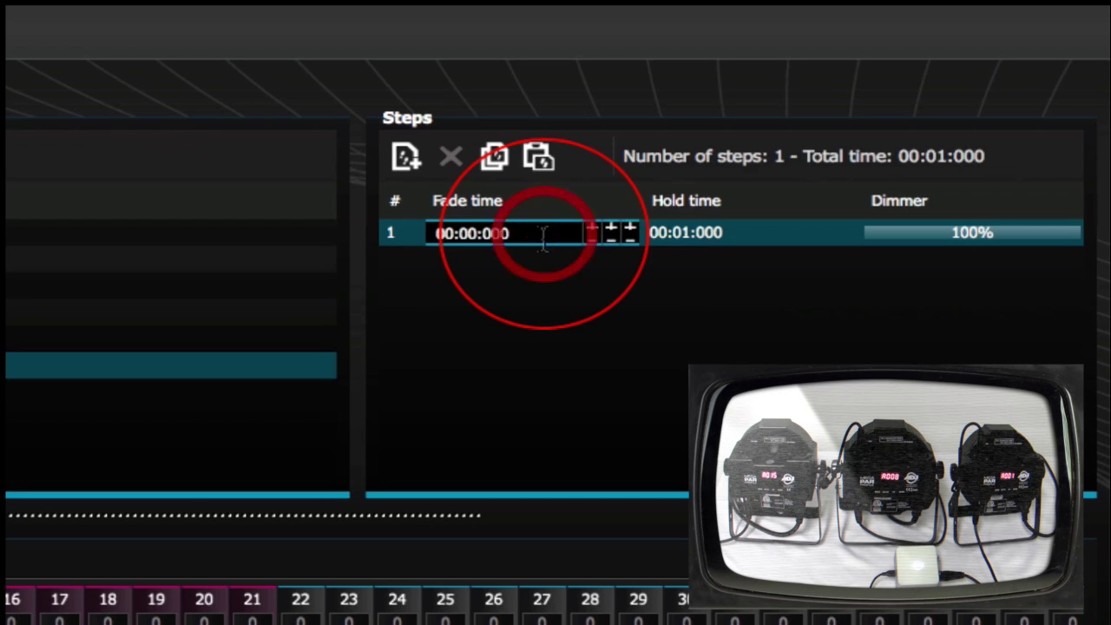
{"action": "left_click", "coordinate": [611, 227]}
{"action": "left_click", "coordinate": [611, 227]}
{"action": "key", "text": "Return"}
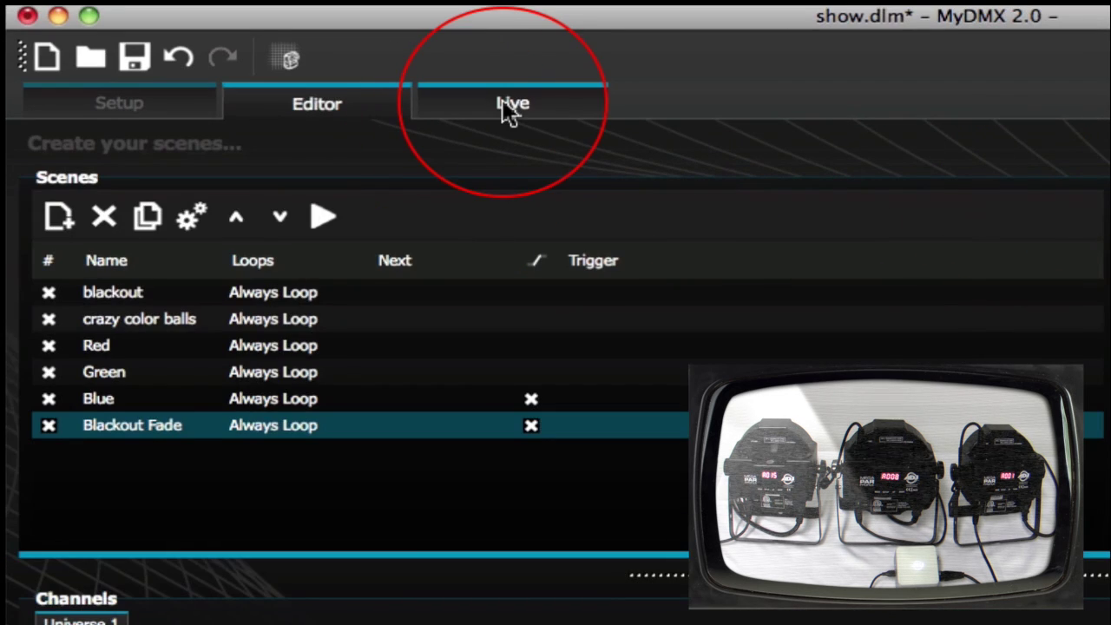
{"action": "left_click", "coordinate": [510, 111]}
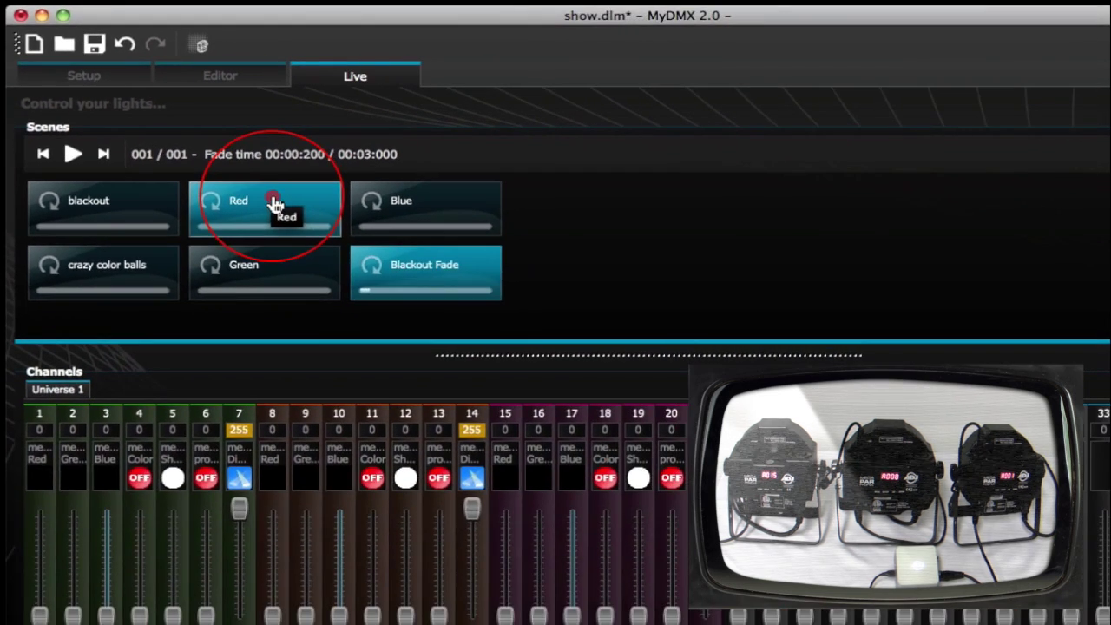
Step: Play Red, Blackout Fade, Green, Blackout Fade, then crazy color balls on the lights
{"action": "left_click", "coordinate": [396, 290]}
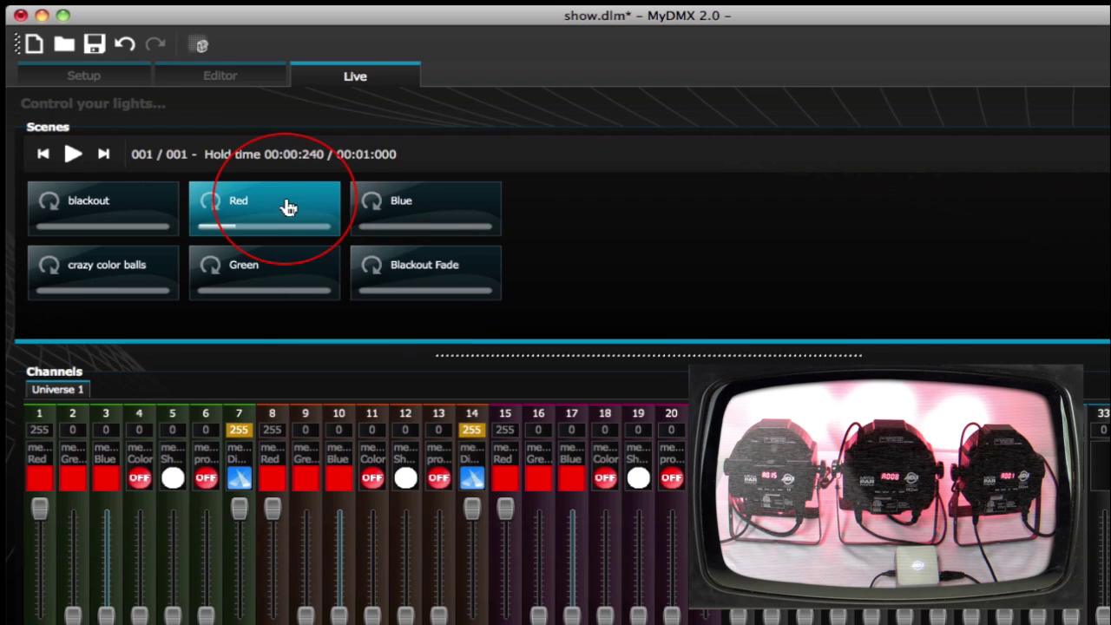
{"action": "left_click", "coordinate": [467, 275]}
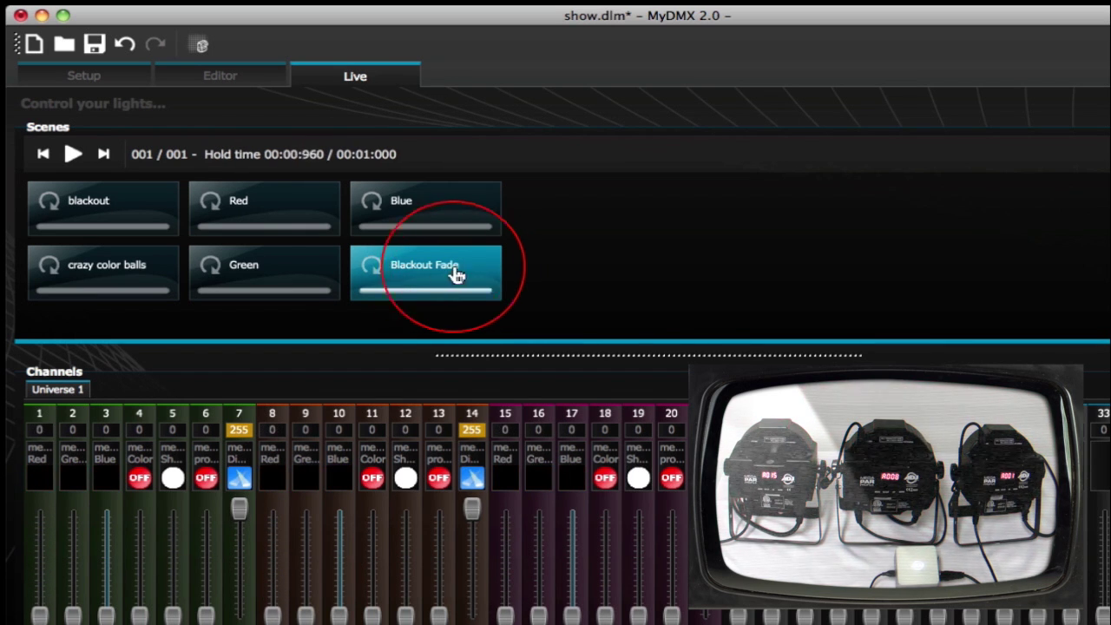
{"action": "left_click", "coordinate": [278, 274]}
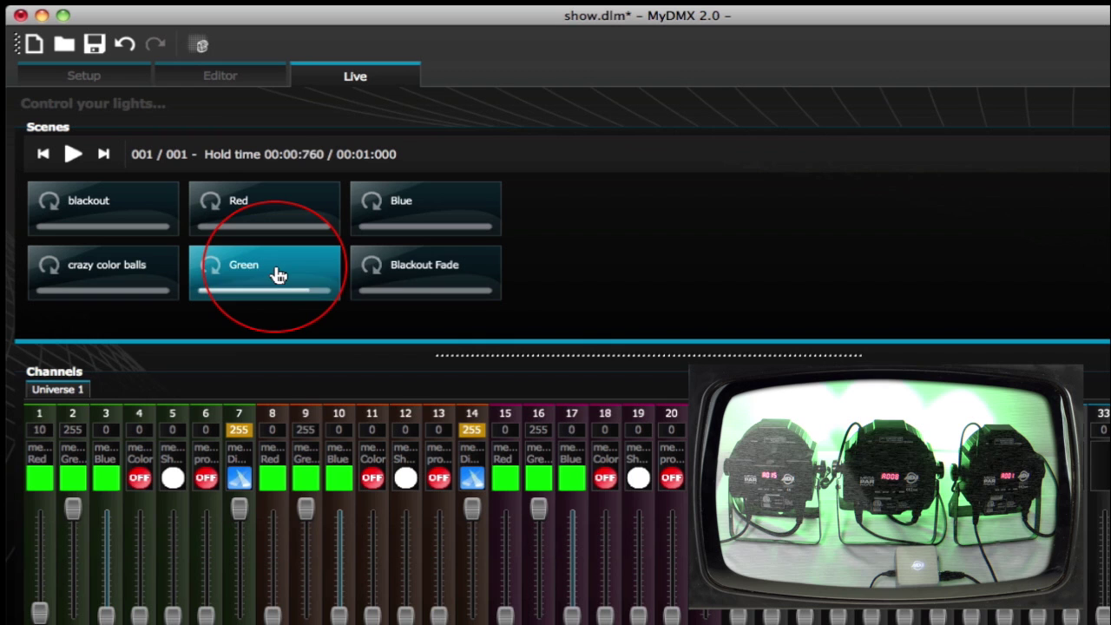
{"action": "left_click", "coordinate": [418, 272]}
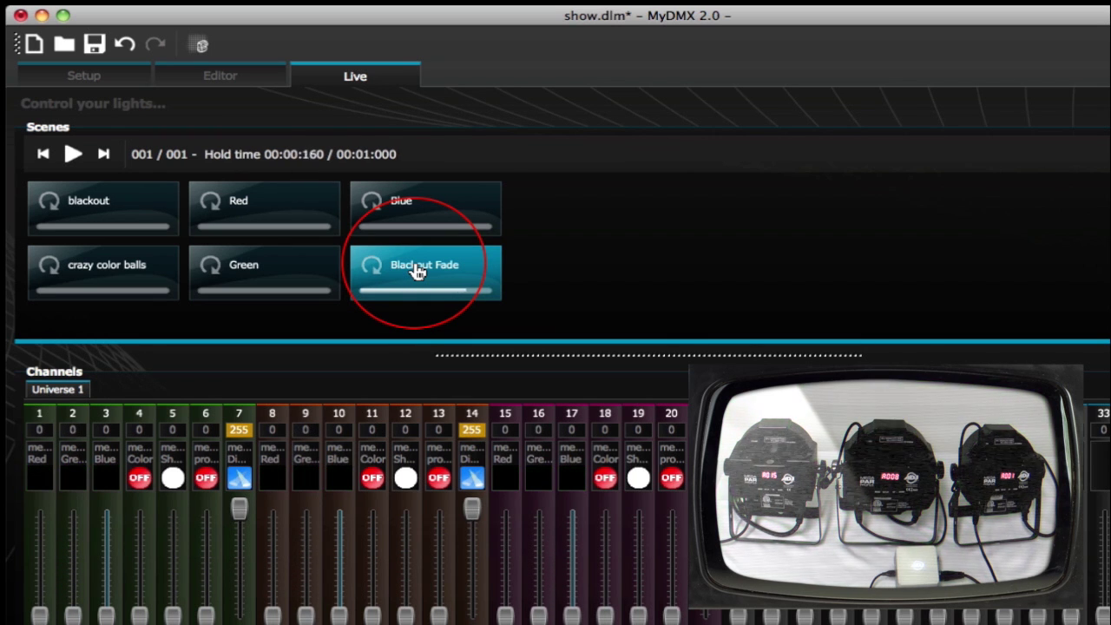
{"action": "left_click", "coordinate": [135, 259]}
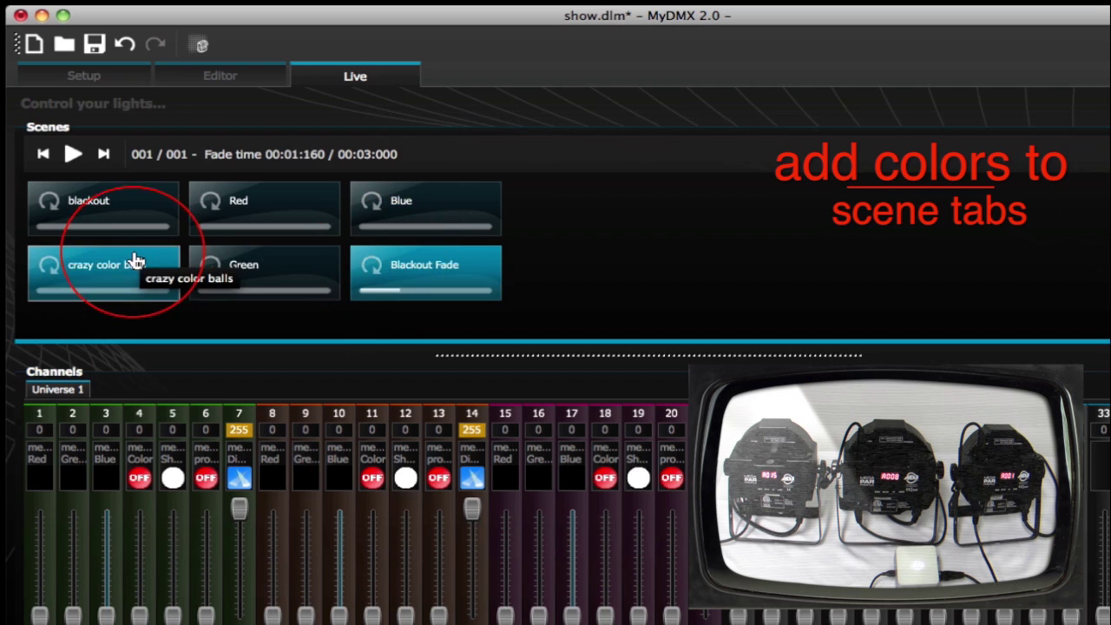
Step: Colour the Red scene tile magenta (Color 4) and the Green tile green (Color 2)
{"action": "right_click", "coordinate": [129, 218]}
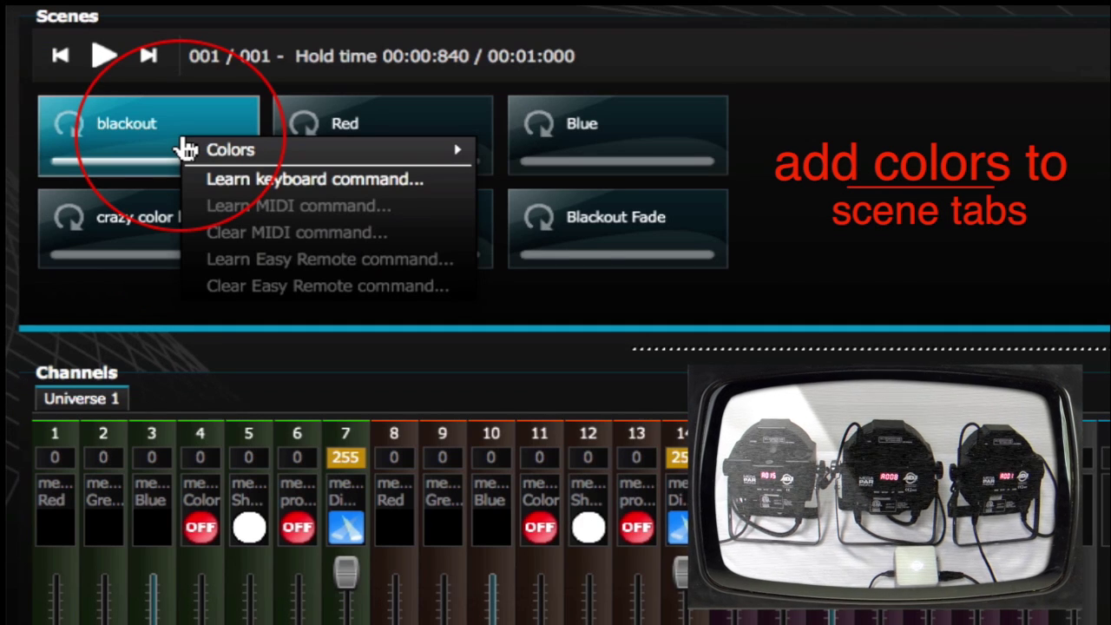
{"action": "mouse_move", "coordinate": [263, 146]}
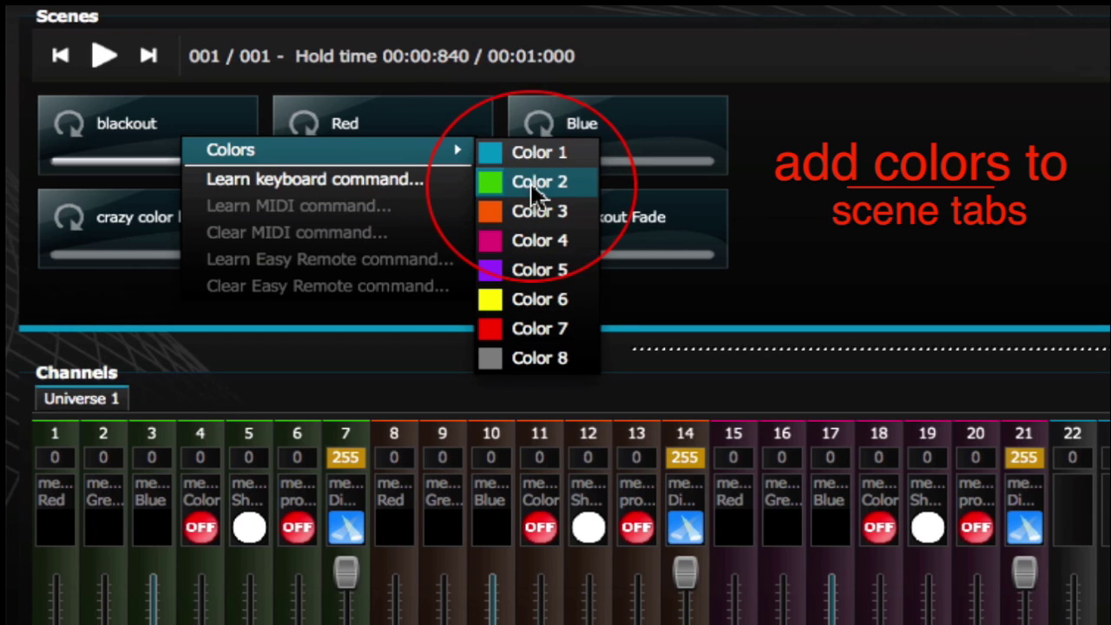
{"action": "left_click", "coordinate": [539, 366]}
{"action": "right_click", "coordinate": [370, 154]}
{"action": "mouse_move", "coordinate": [596, 162]}
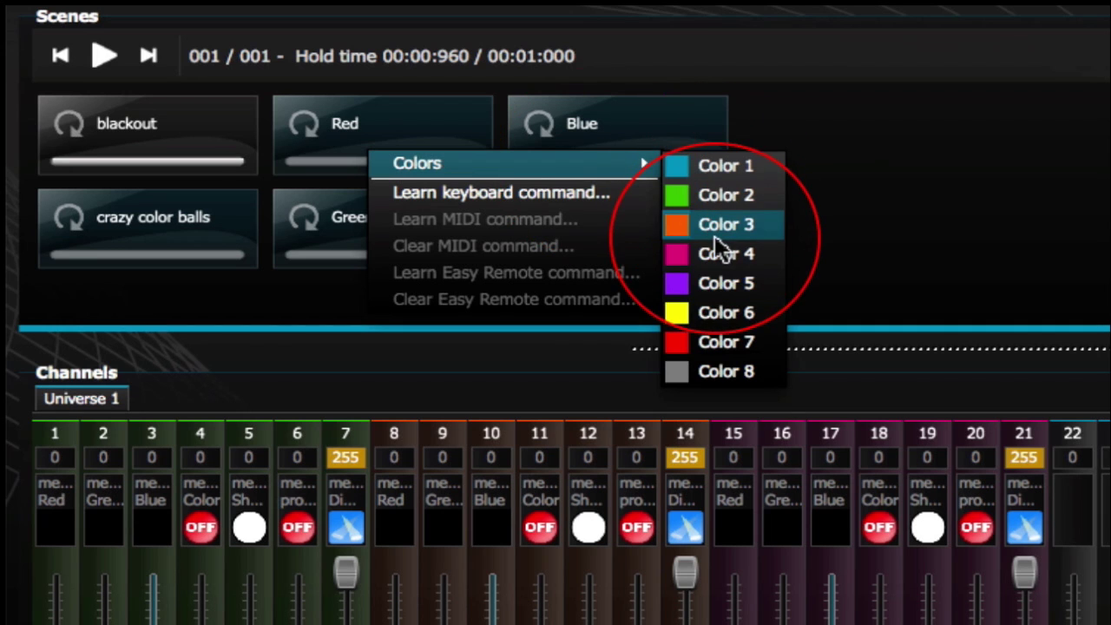
{"action": "left_click", "coordinate": [717, 253]}
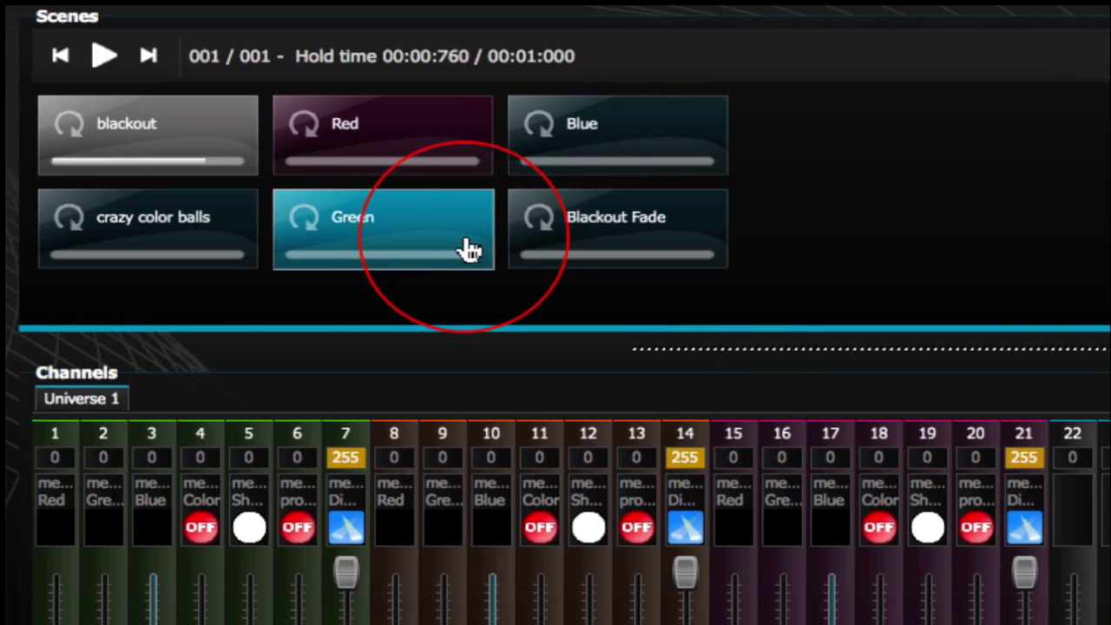
{"action": "right_click", "coordinate": [434, 238]}
{"action": "mouse_move", "coordinate": [533, 257]}
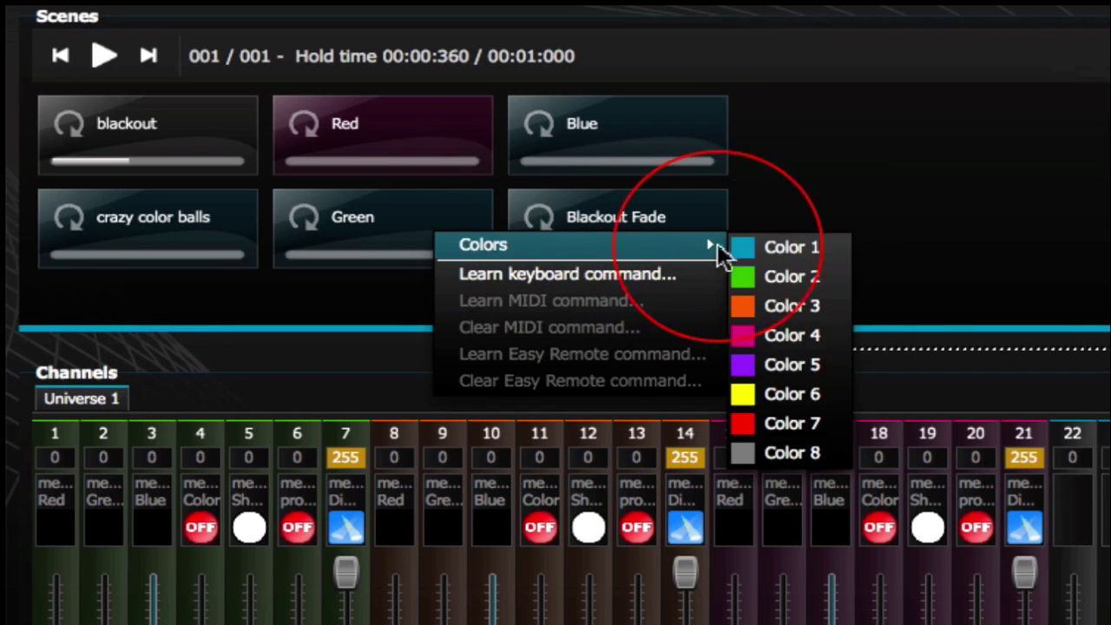
{"action": "left_click", "coordinate": [784, 282]}
Step: Colour the Blue scene tile teal (Color 1) and the Blackout Fade tile grey (Color 8)
{"action": "right_click", "coordinate": [665, 142]}
{"action": "mouse_move", "coordinate": [734, 148]}
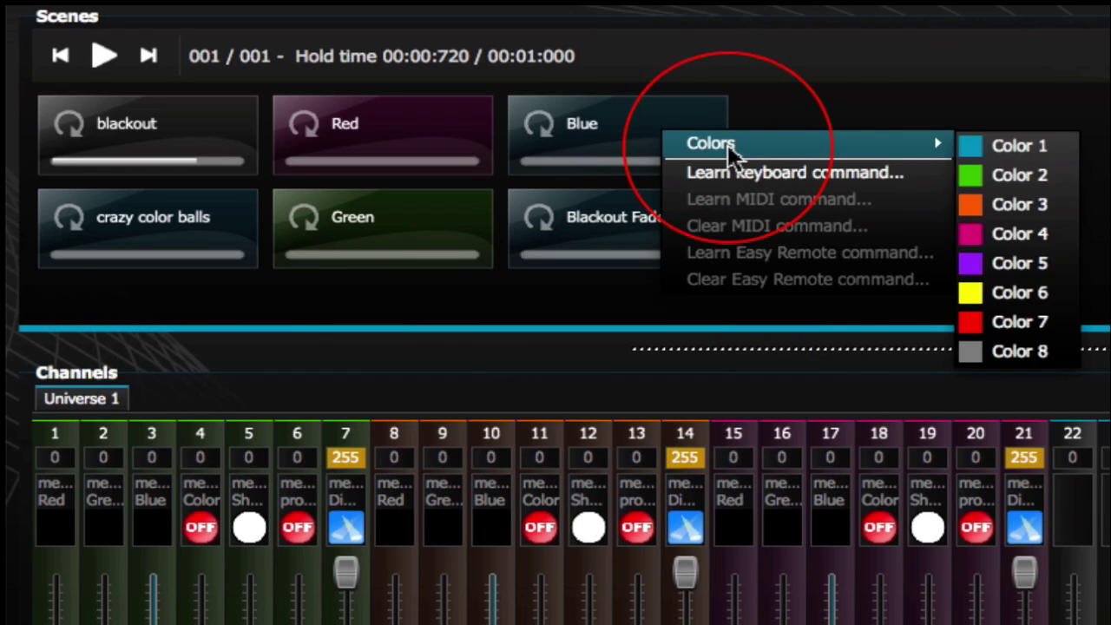
{"action": "left_click", "coordinate": [1012, 153]}
{"action": "right_click", "coordinate": [677, 224]}
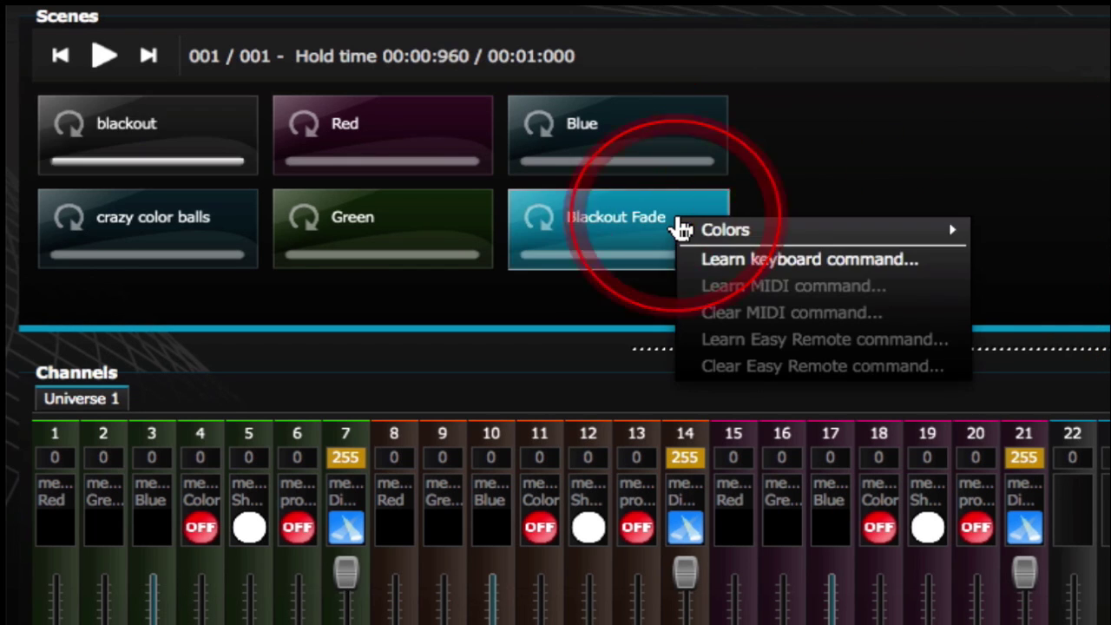
{"action": "mouse_move", "coordinate": [953, 240]}
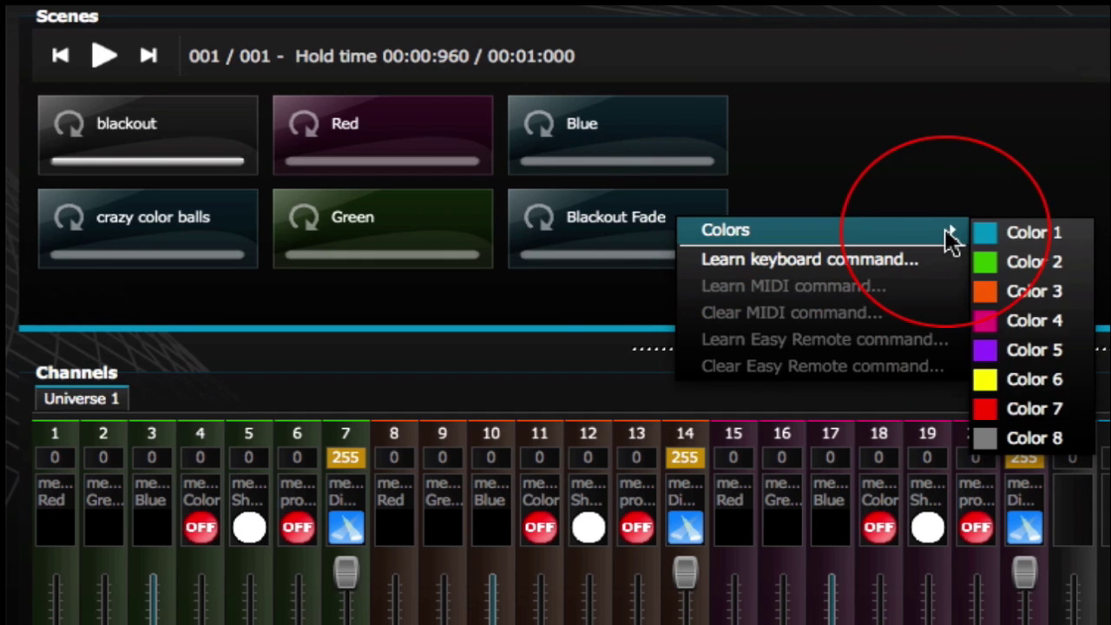
{"action": "left_click", "coordinate": [1042, 431]}
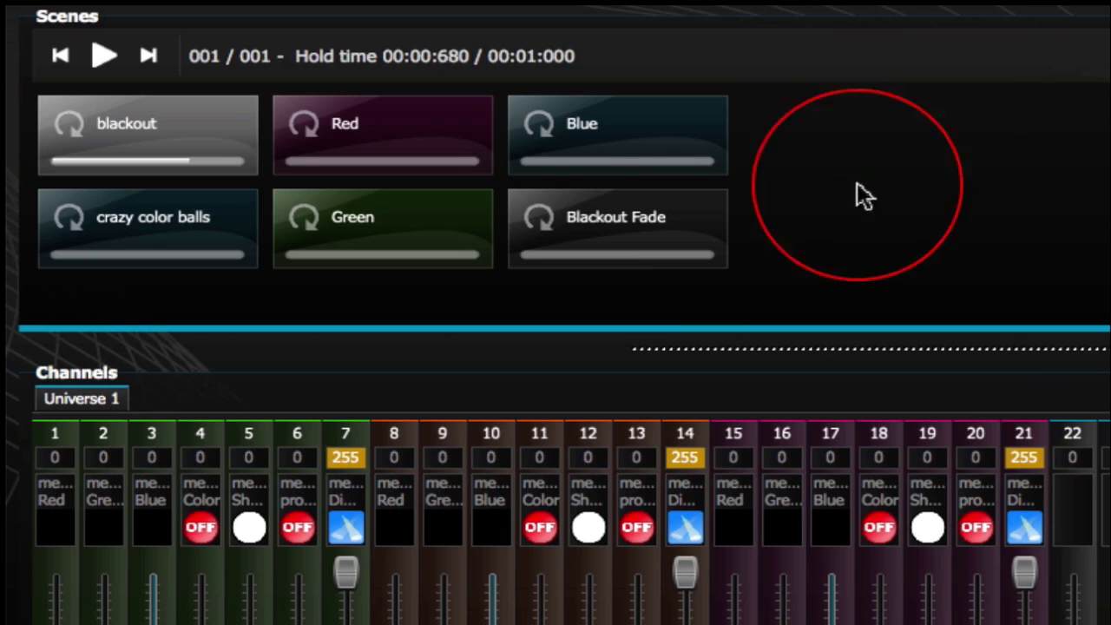
Step: Play Red, Green, Blue, Blackout Fade, crazy color balls and blackout live, then return to the Editor
{"action": "left_click", "coordinate": [705, 223]}
{"action": "left_click", "coordinate": [434, 129]}
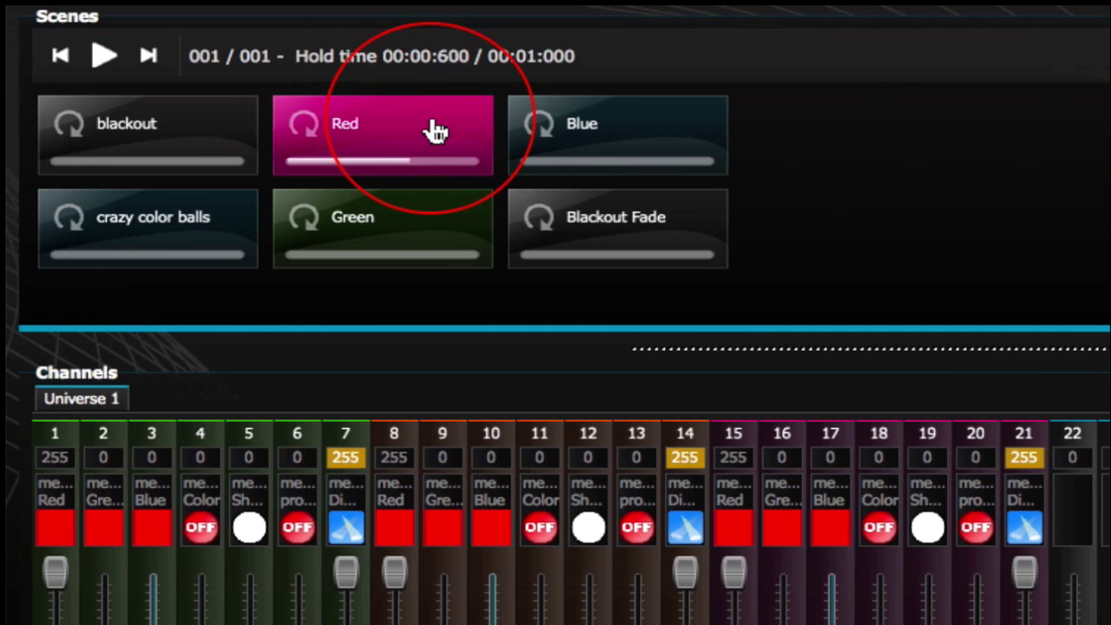
{"action": "left_click", "coordinate": [402, 248]}
{"action": "left_click", "coordinate": [566, 167]}
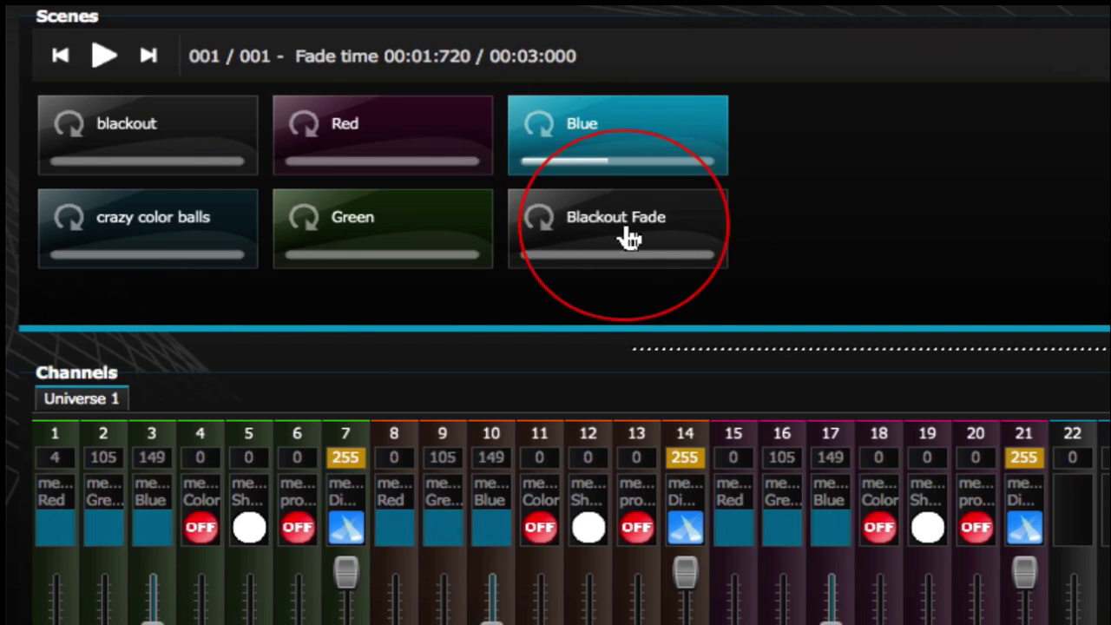
{"action": "left_click", "coordinate": [630, 239]}
{"action": "left_click", "coordinate": [213, 219]}
{"action": "left_click", "coordinate": [161, 136]}
{"action": "left_click", "coordinate": [342, 211]}
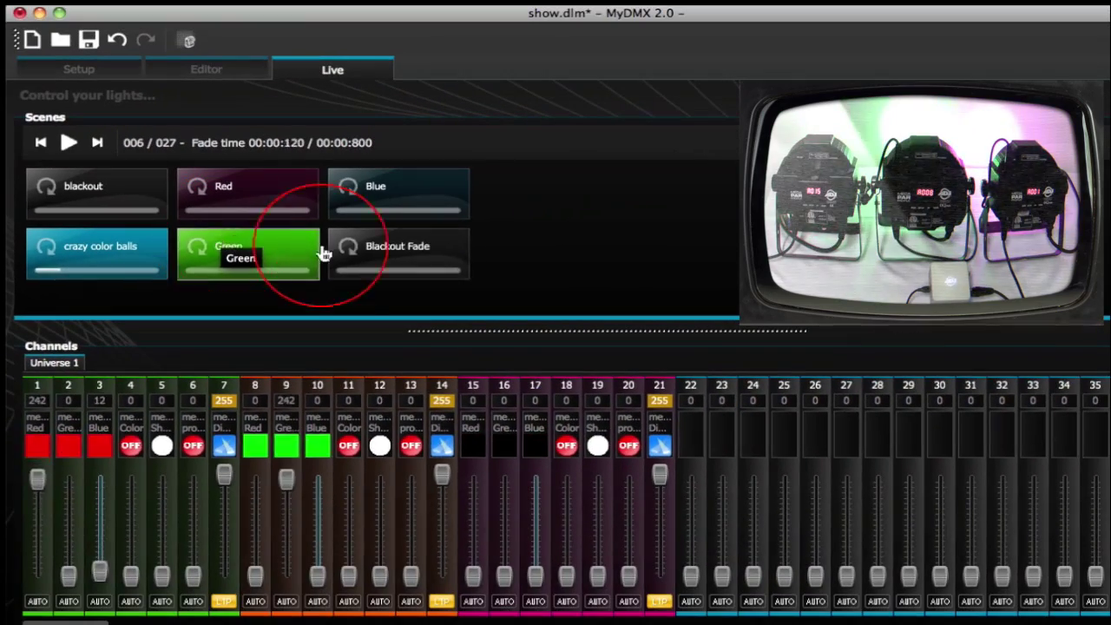
{"action": "left_click", "coordinate": [401, 259]}
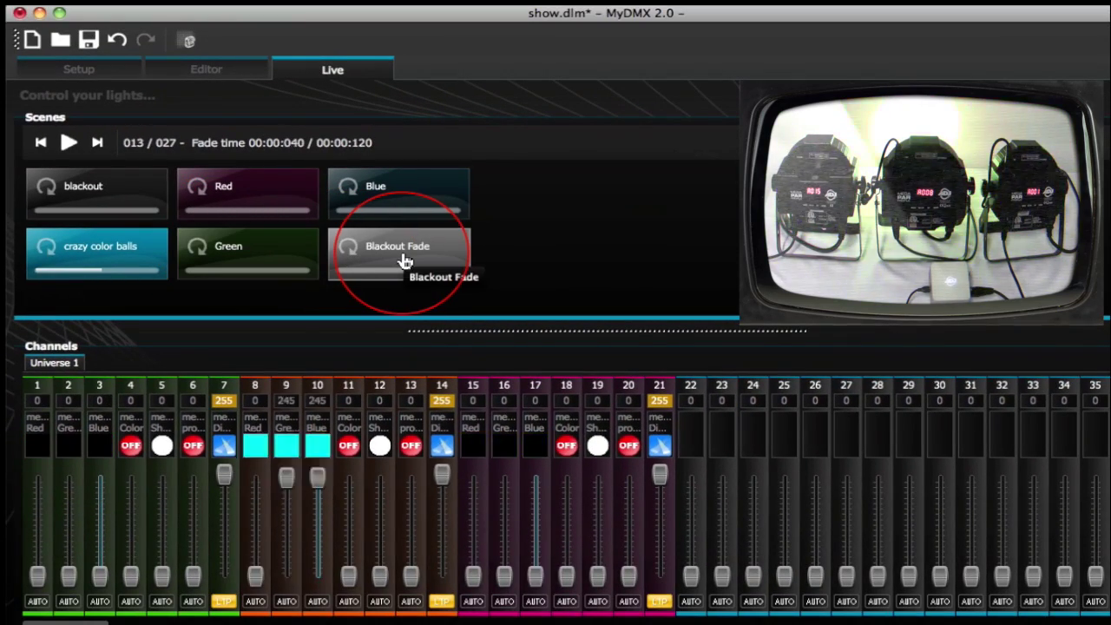
{"action": "left_click", "coordinate": [207, 71]}
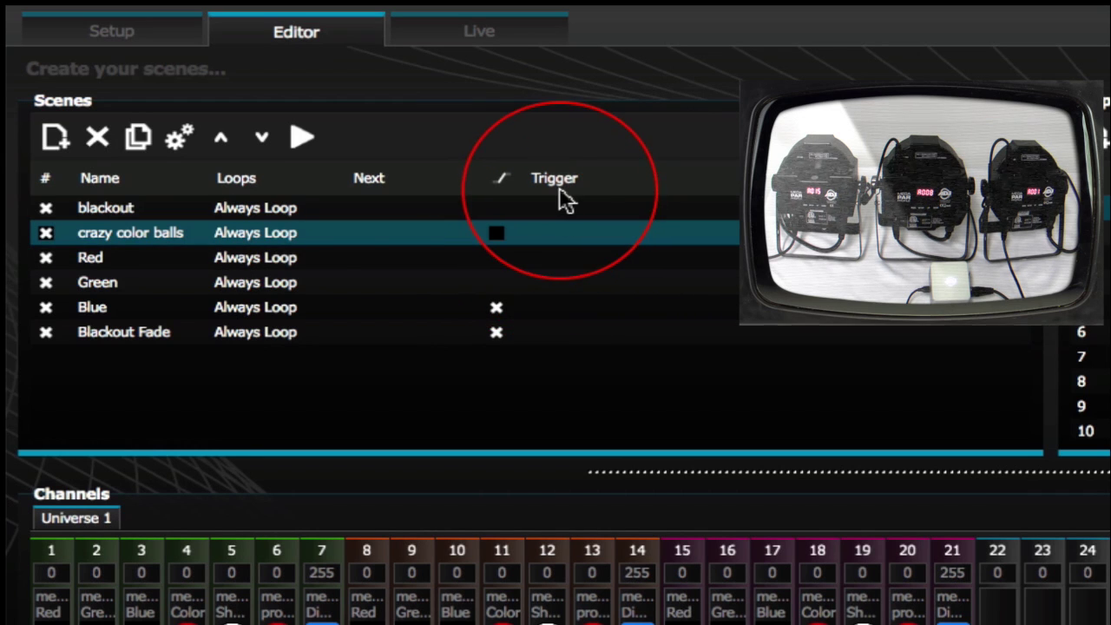
Step: Assign keyboard key z as the trigger for the blackout scene
{"action": "left_click", "coordinate": [308, 210]}
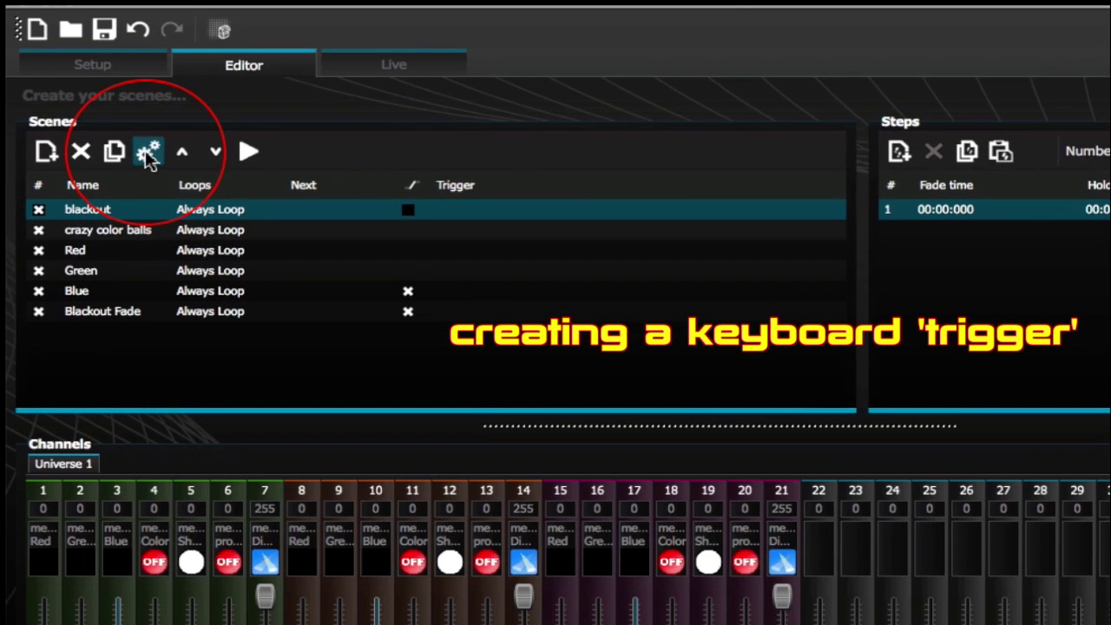
{"action": "left_click", "coordinate": [149, 154]}
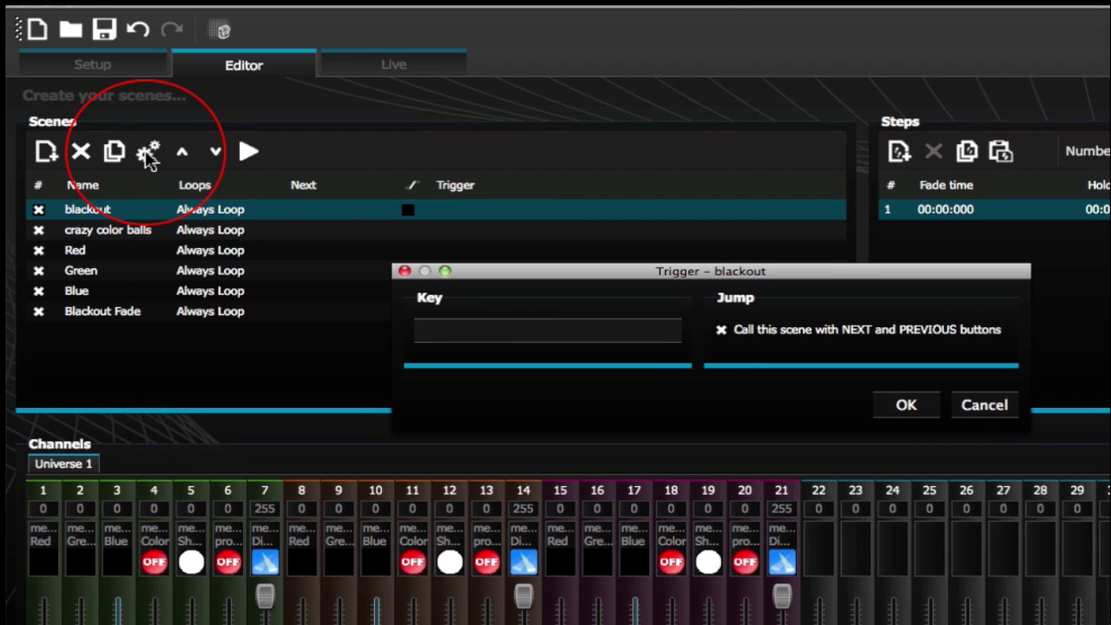
{"action": "type", "text": "z"}
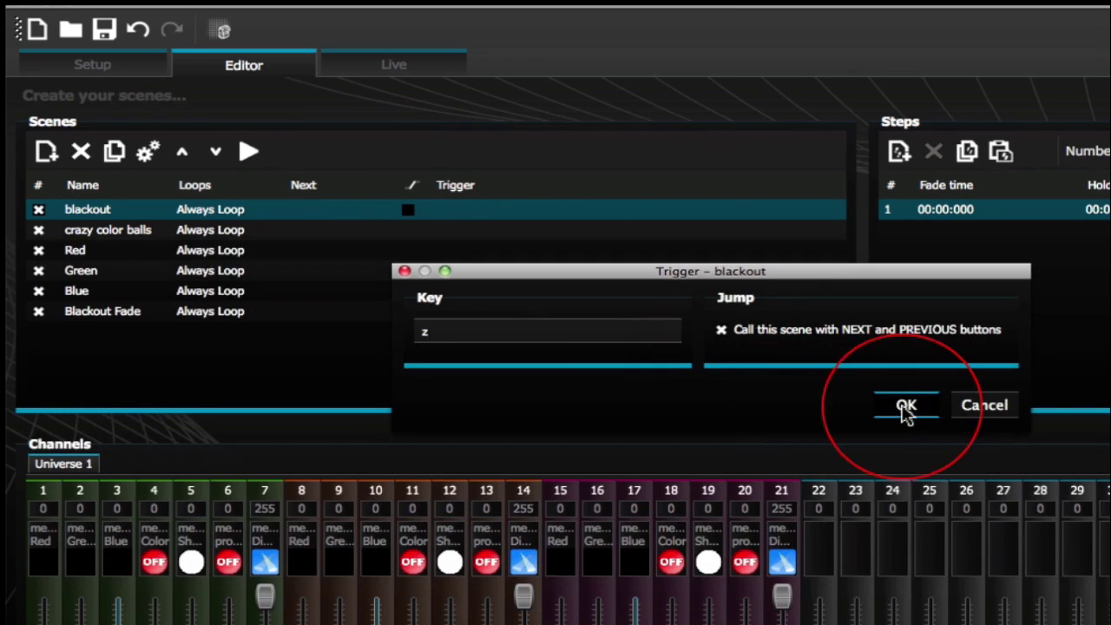
{"action": "left_click", "coordinate": [906, 406]}
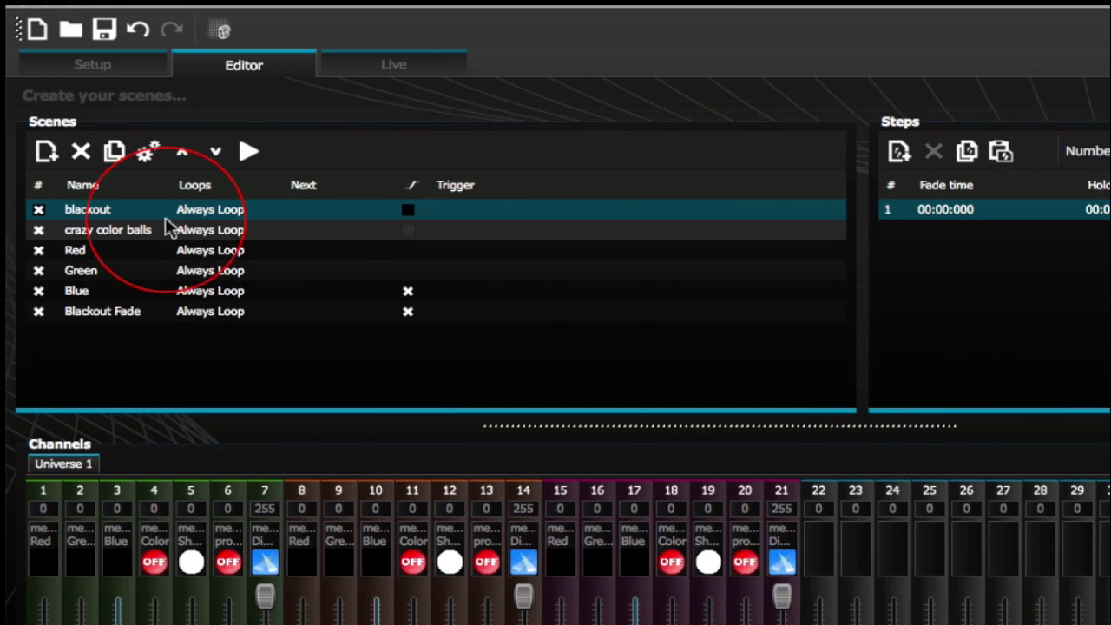
{"action": "left_click", "coordinate": [390, 66]}
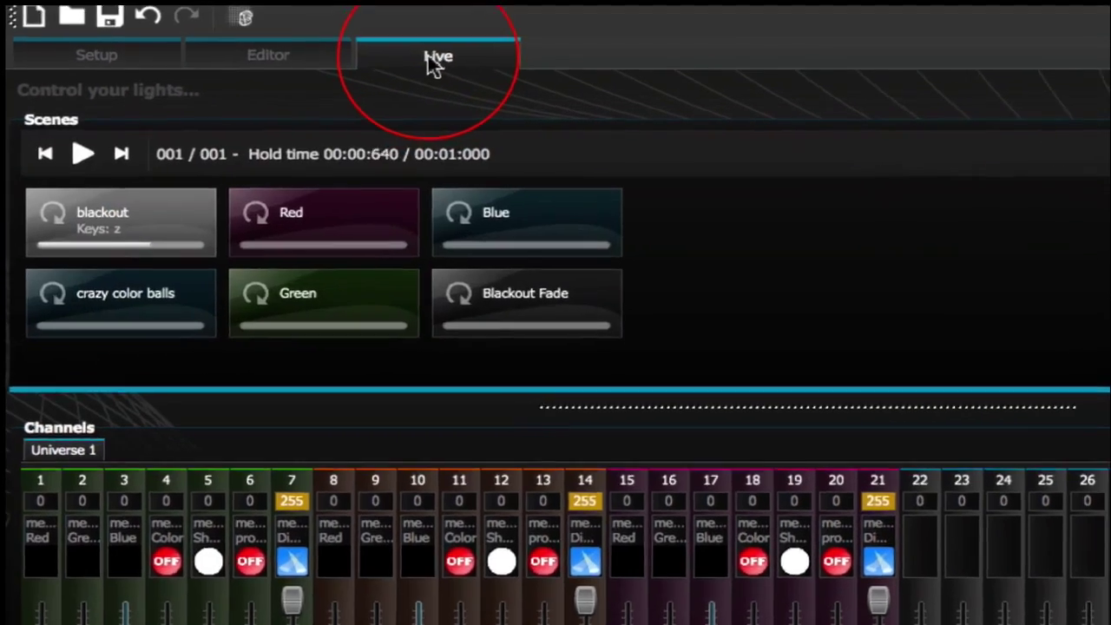
{"action": "left_click", "coordinate": [347, 226]}
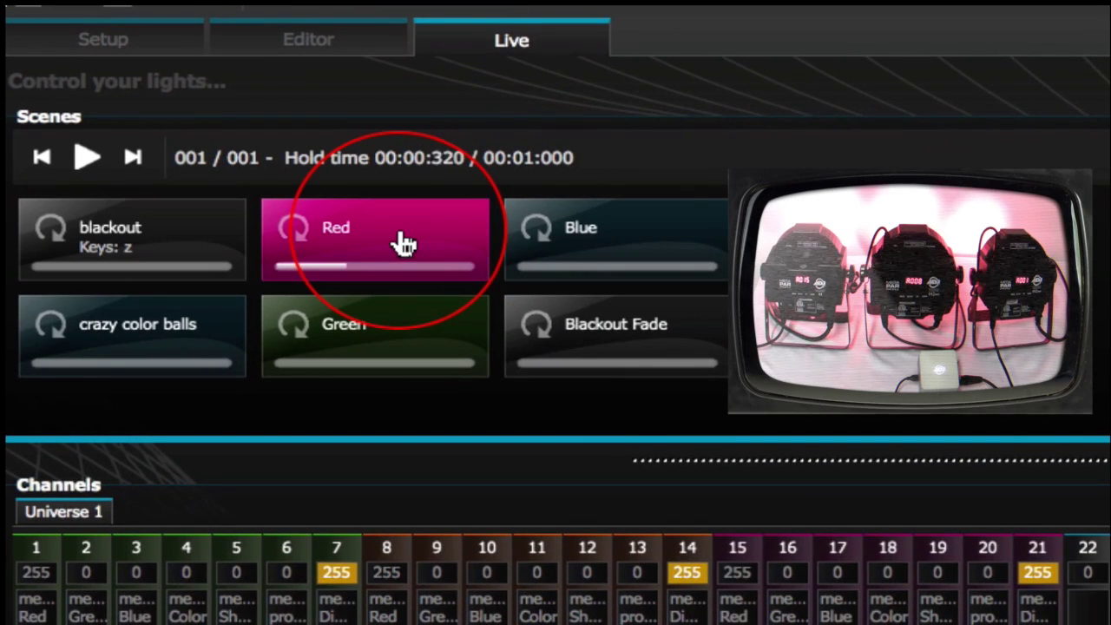
{"action": "key", "text": "z"}
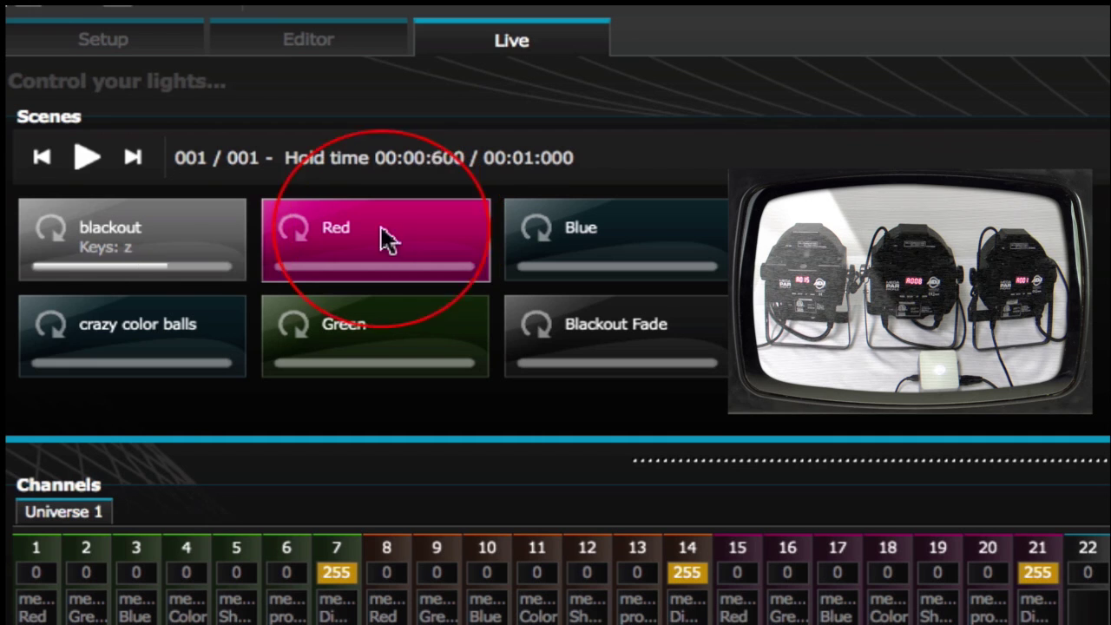
{"action": "left_click", "coordinate": [337, 325]}
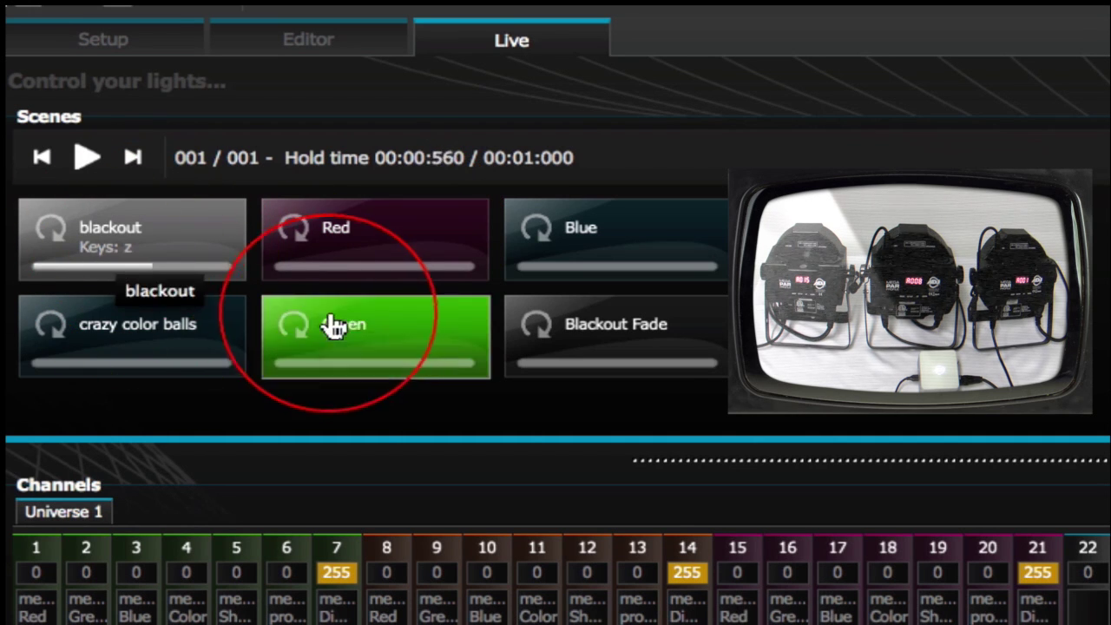
{"action": "left_click", "coordinate": [365, 344]}
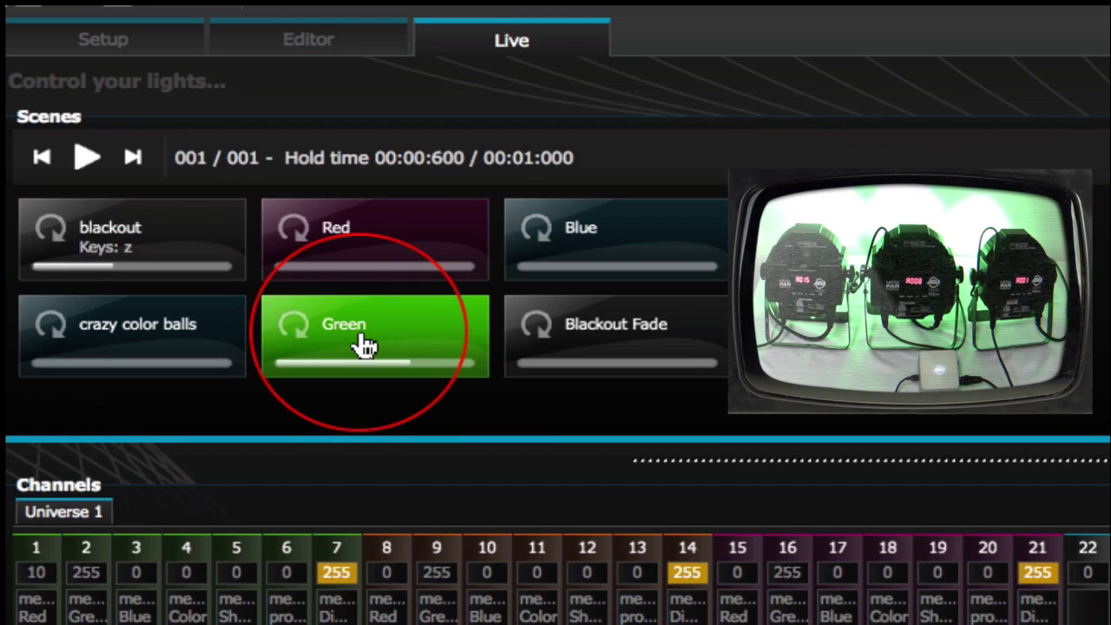
{"action": "key", "text": "z"}
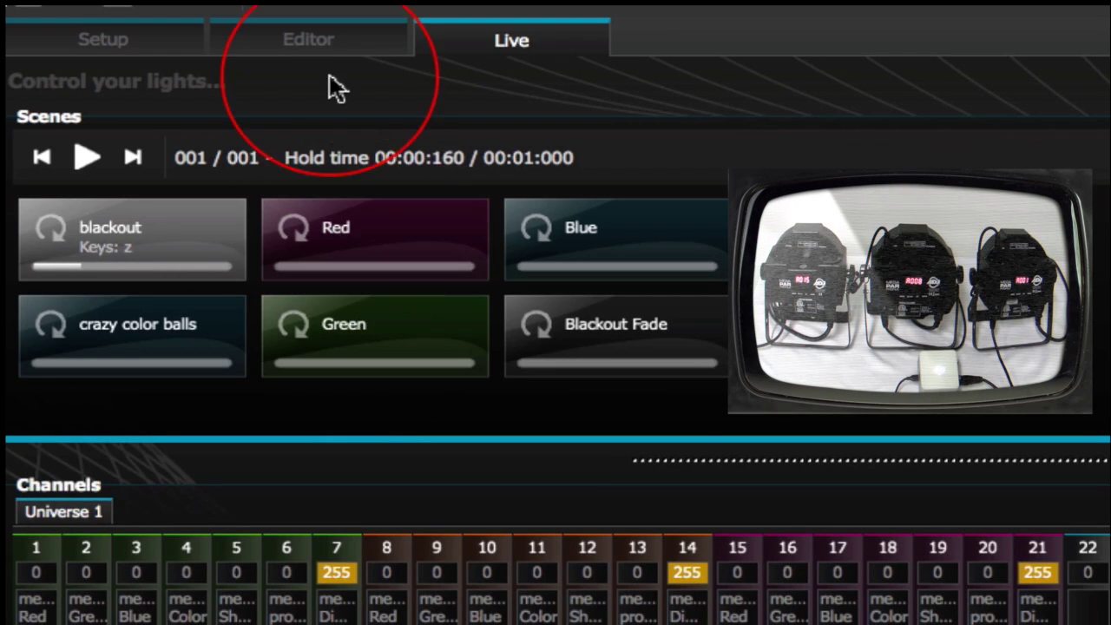
{"action": "left_click", "coordinate": [339, 50]}
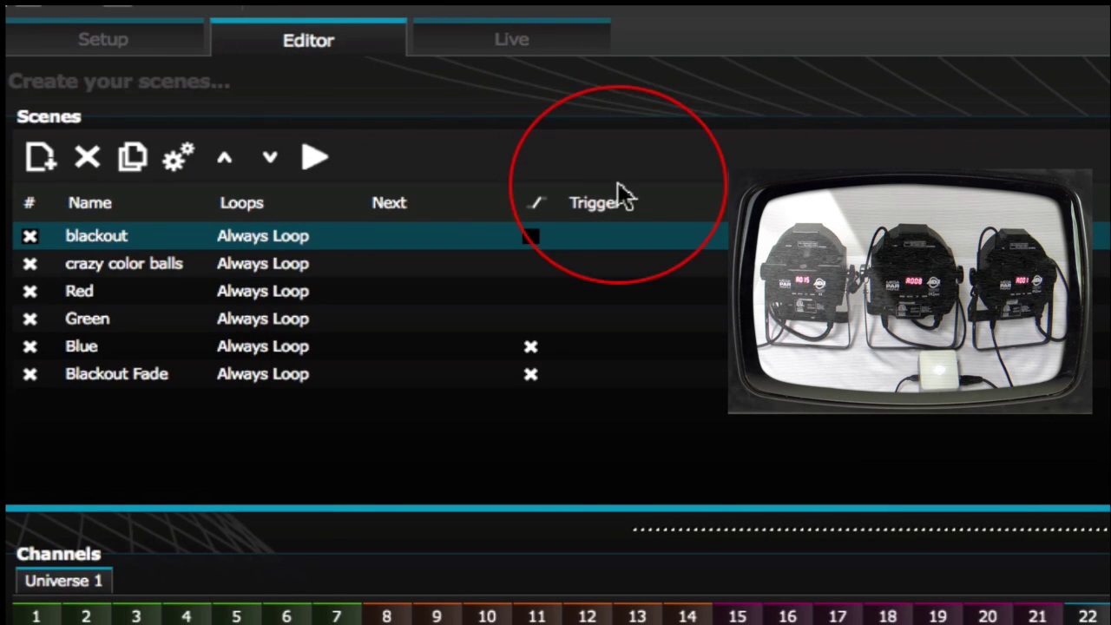